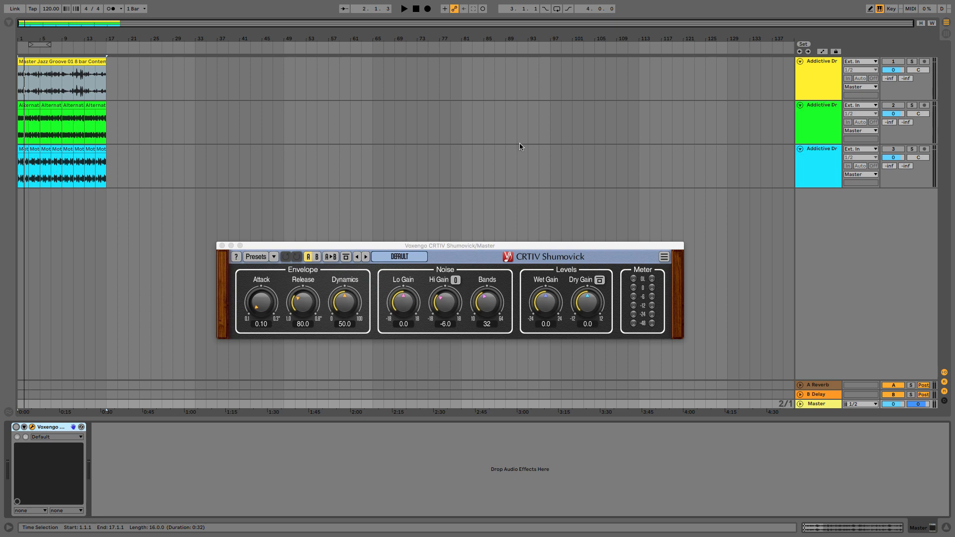
Solo the Master Jazz Groove track and play it, switching on the Voxengo CRTIV Shumovick device on the Master track.
left_click(913, 62)
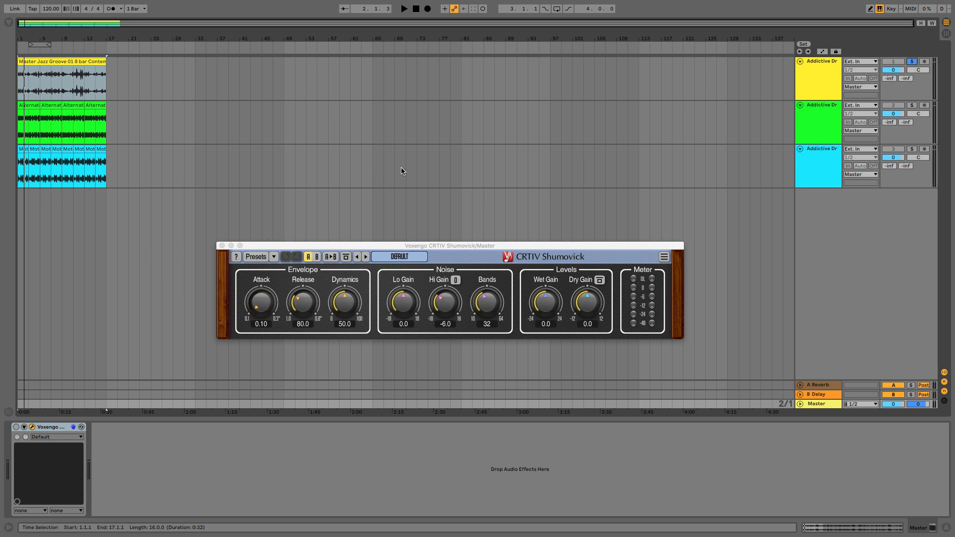
key("space")
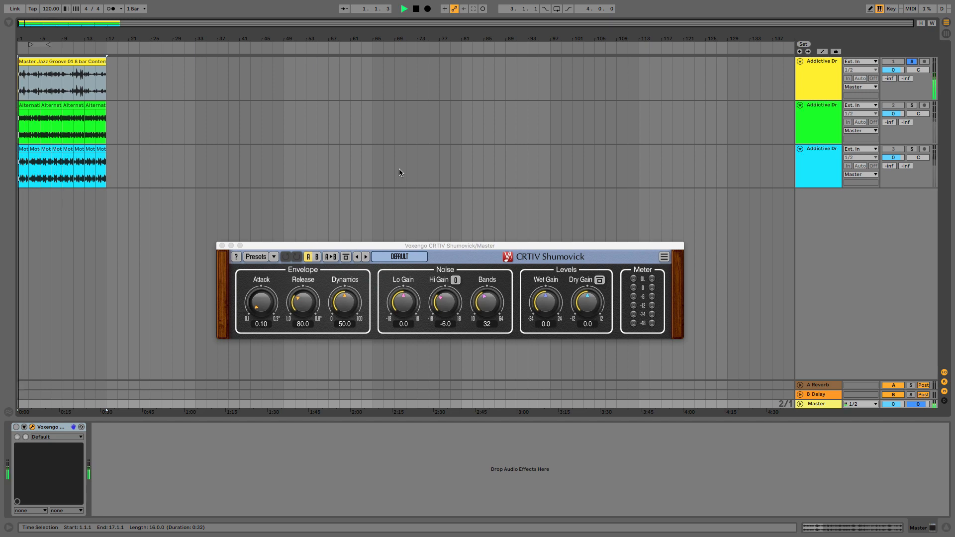
key("XF86AudioRaiseVolume")
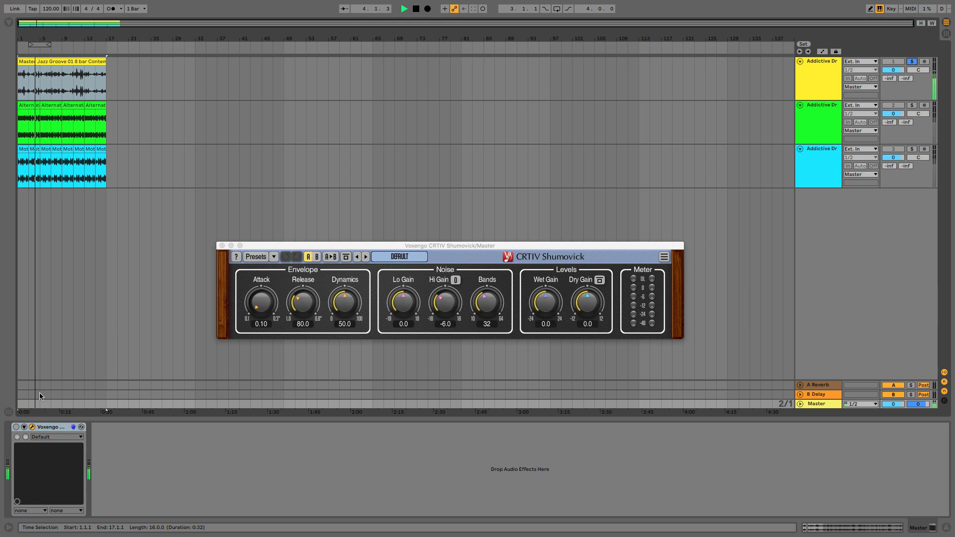
left_click(16, 427)
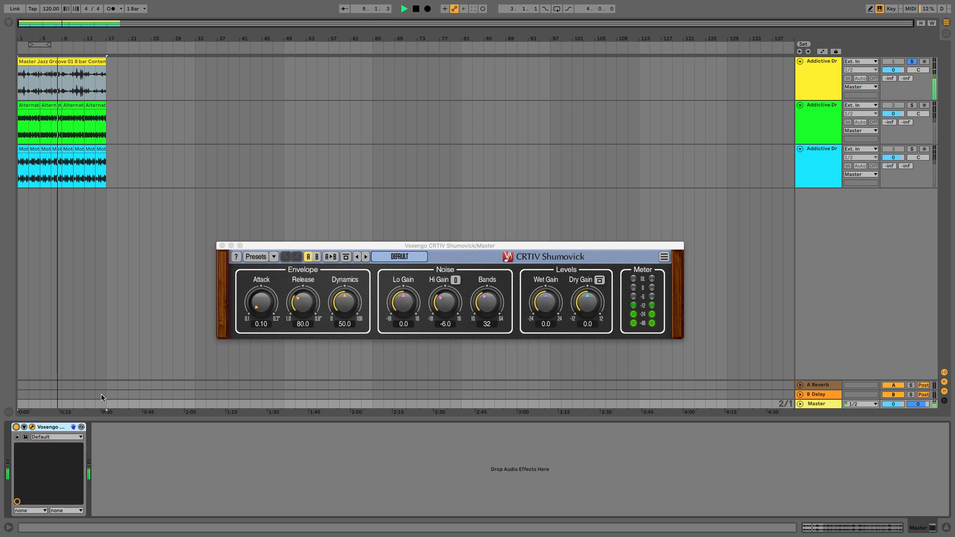
Load the Acoustic Drums Pad preset from the plug-in's Session Bank.
left_click(405, 258)
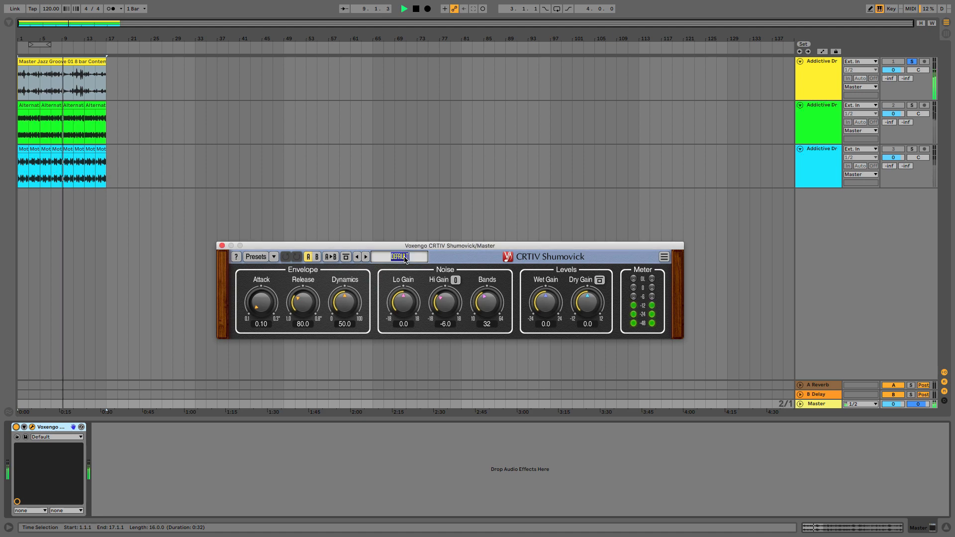
left_click(453, 254)
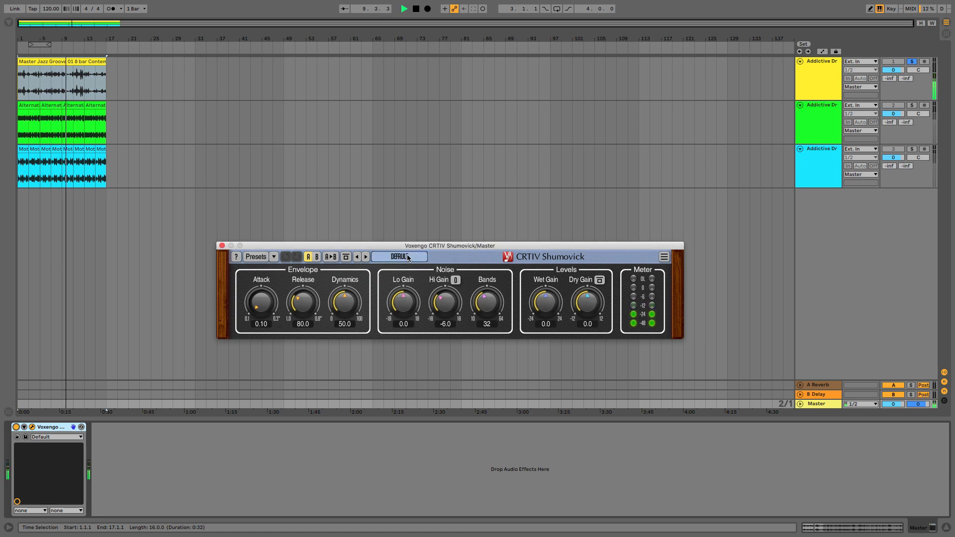
left_click(274, 258)
mouse_move(283, 272)
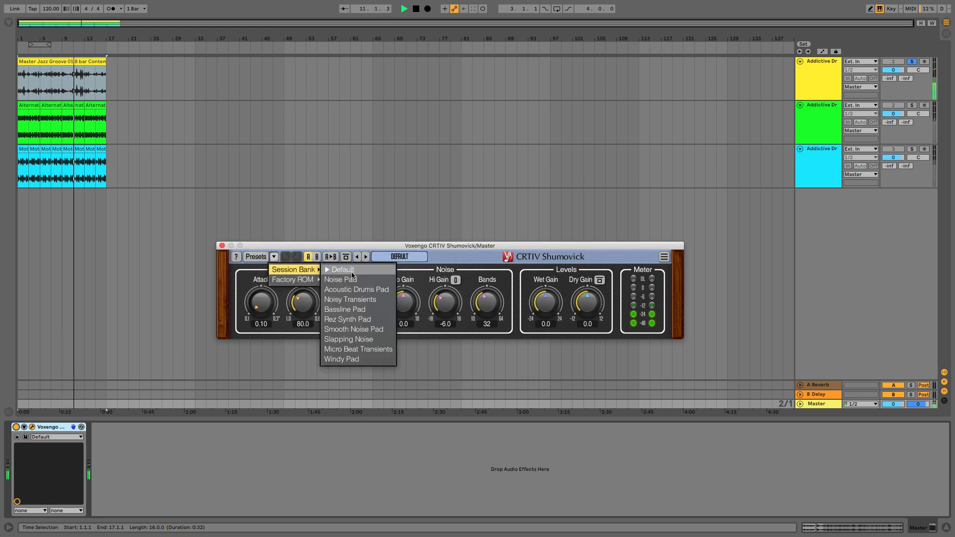
left_click(356, 289)
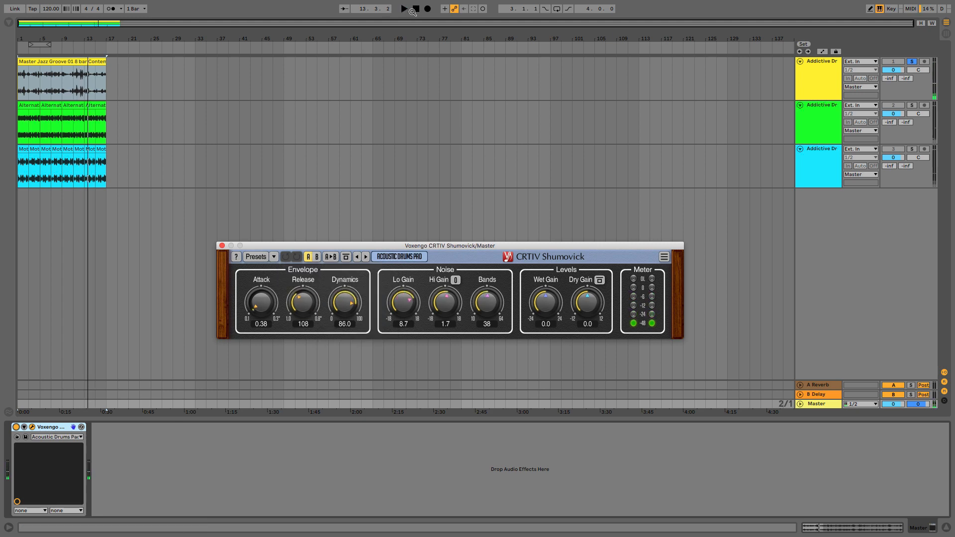
Replay the jazz groove from the start and compare its sound with the plug-in bypassed and enabled.
left_click(414, 10)
key("space")
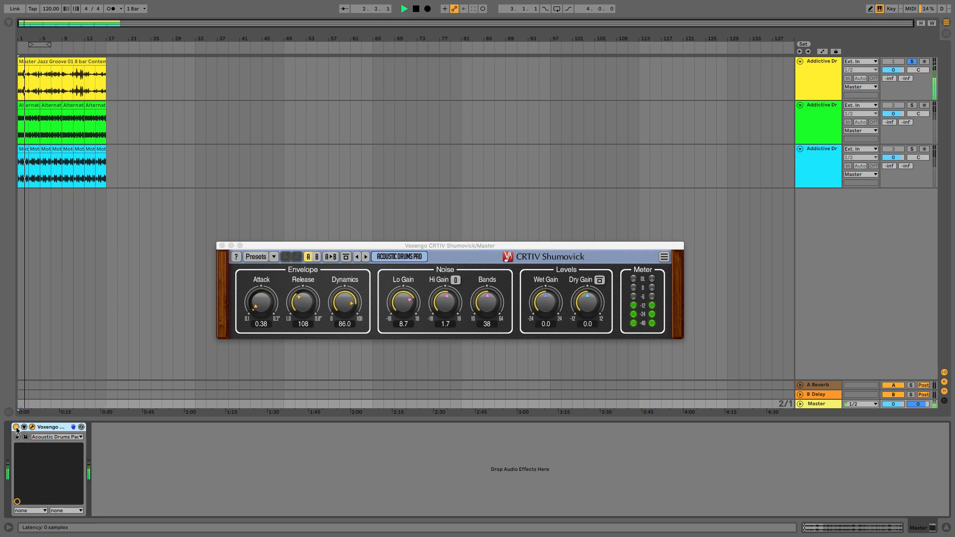
left_click(17, 427)
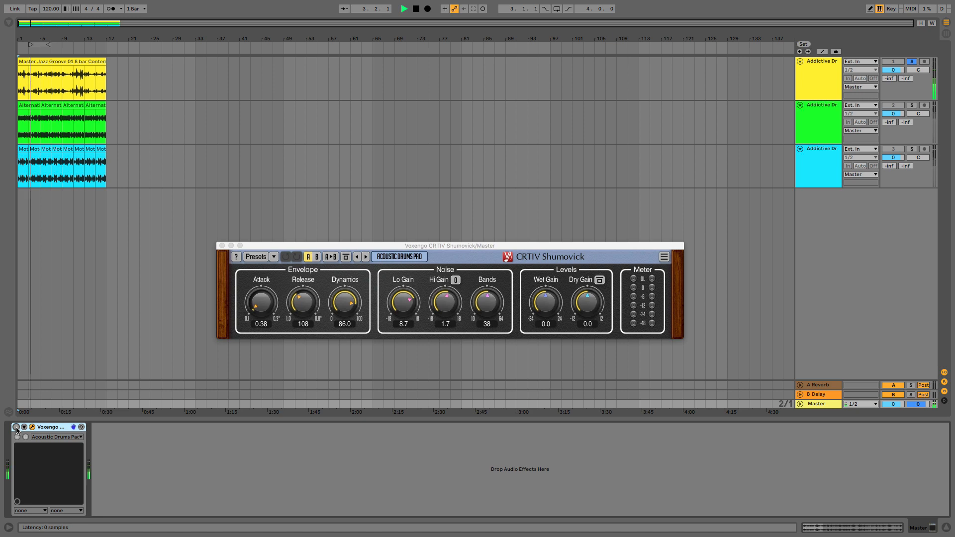
left_click(16, 428)
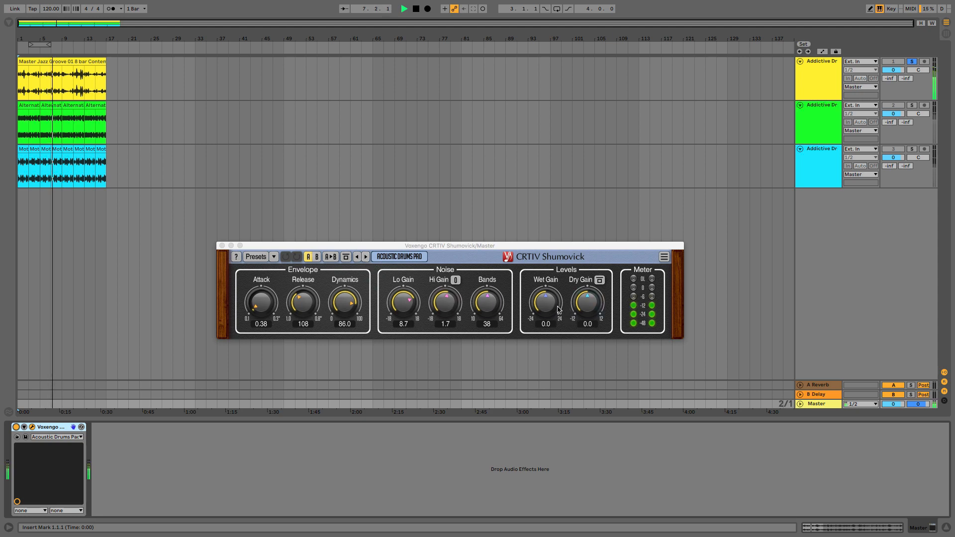
Set the Dry Gain to -12.0 and the Wet Gain to about 10.5, and replay the groove from the start.
left_click_drag(587, 301, 588, 340)
mouse_move(543, 302)
left_mouse_down()
mouse_move(543, 269)
mouse_move(543, 285)
left_mouse_up()
key("space")
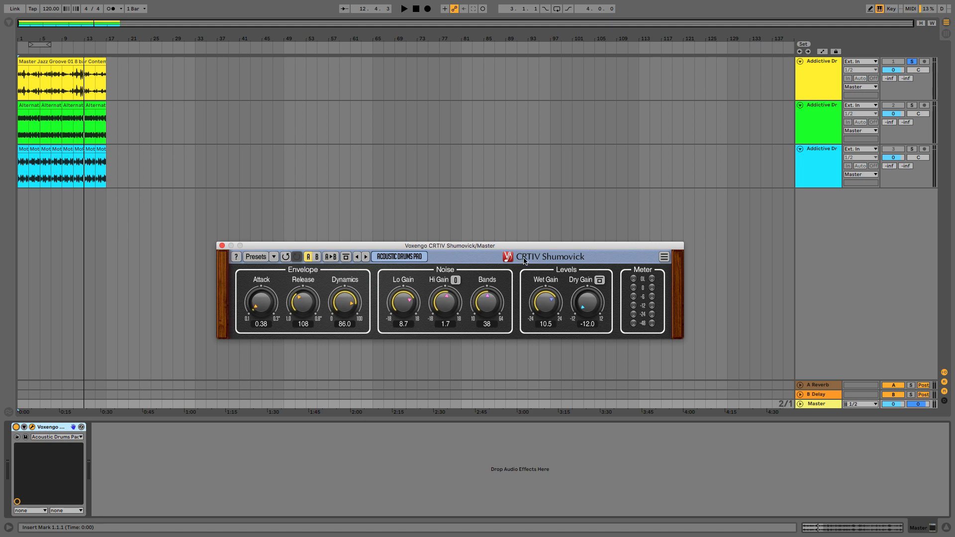
key("space")
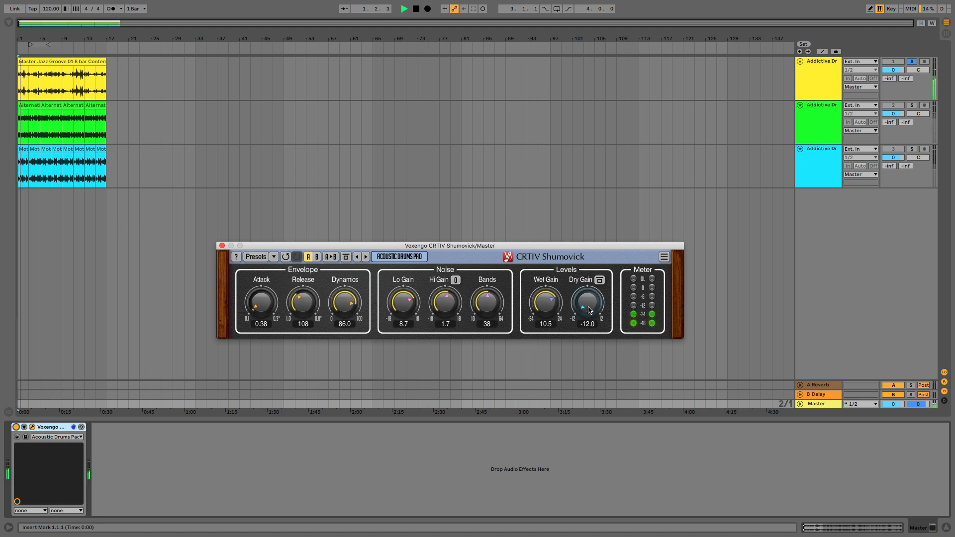
Set the Dry Gain to 0.0 and the Wet Gain to about 0.3, and load the Noisy Transients preset.
left_click_drag(587, 307, 587, 260)
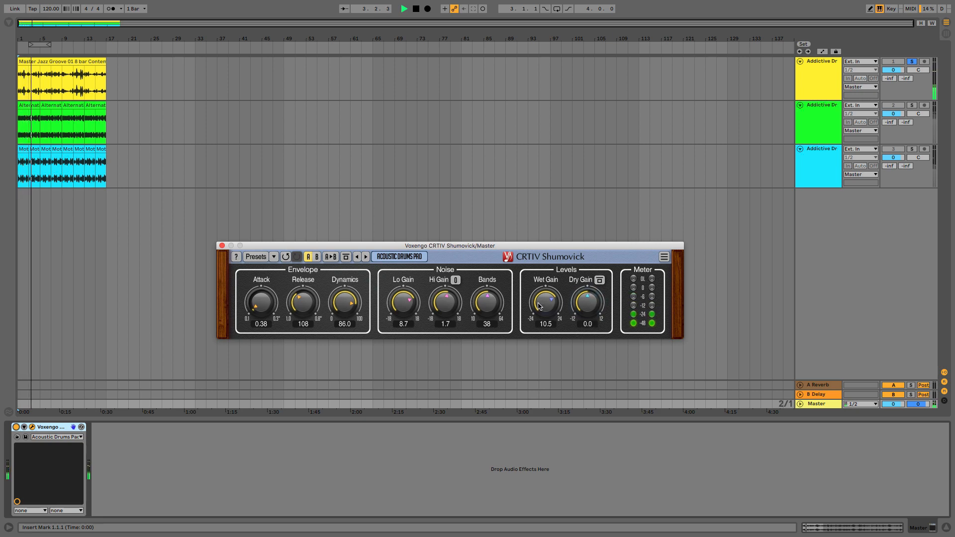
left_click_drag(539, 303, 539, 323)
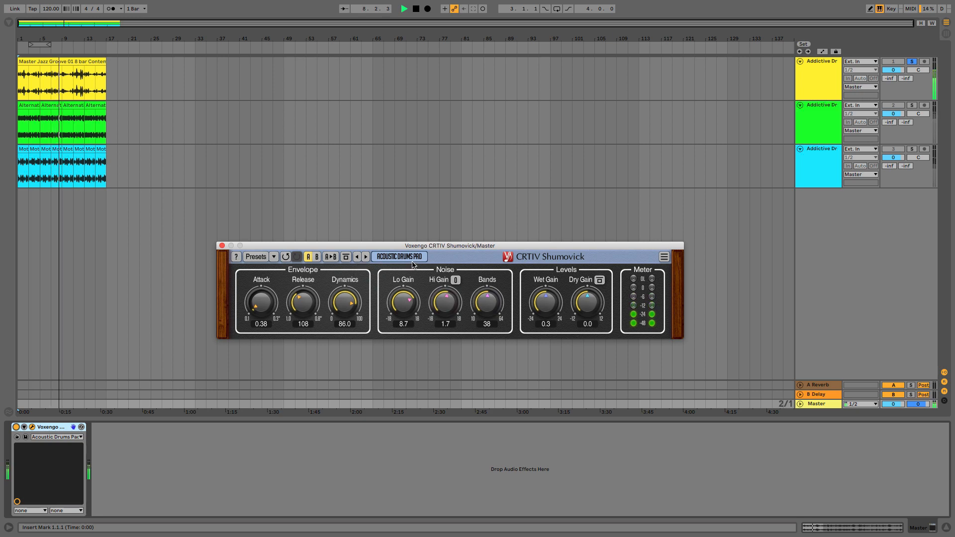
left_click(366, 257)
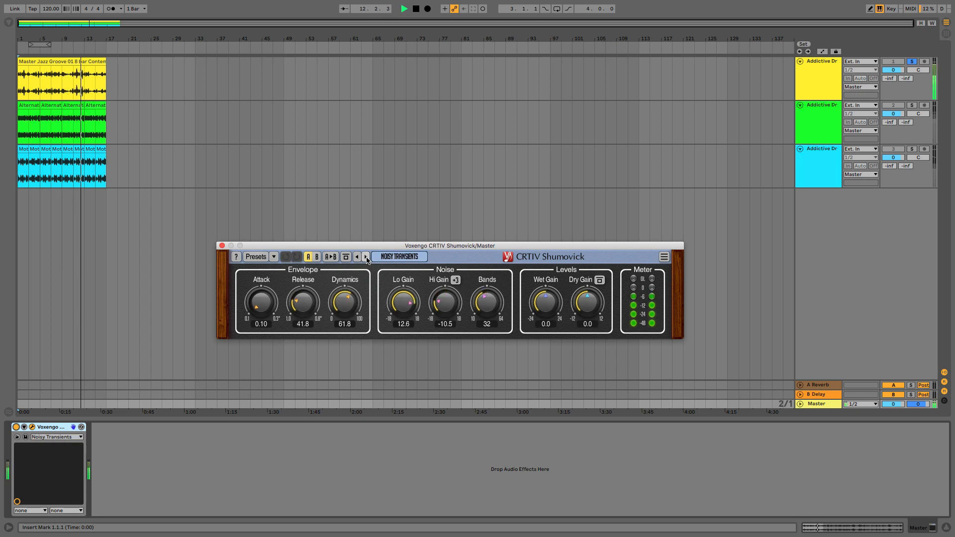
Stop playback and loop a short stretch of the jazz groove around the single hit at 11.3.3.
key("space")
left_click_drag(70, 40, 79, 65)
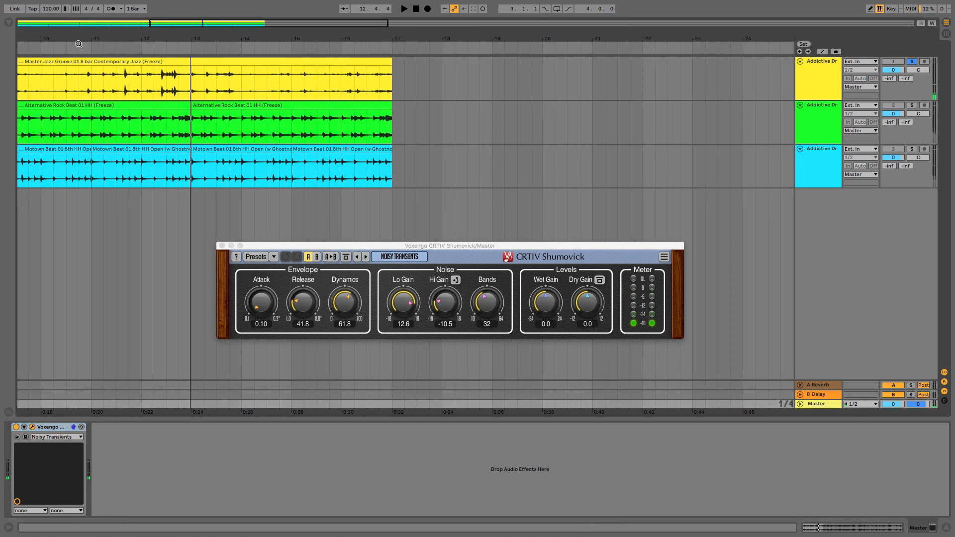
left_click_drag(125, 43, 125, 52)
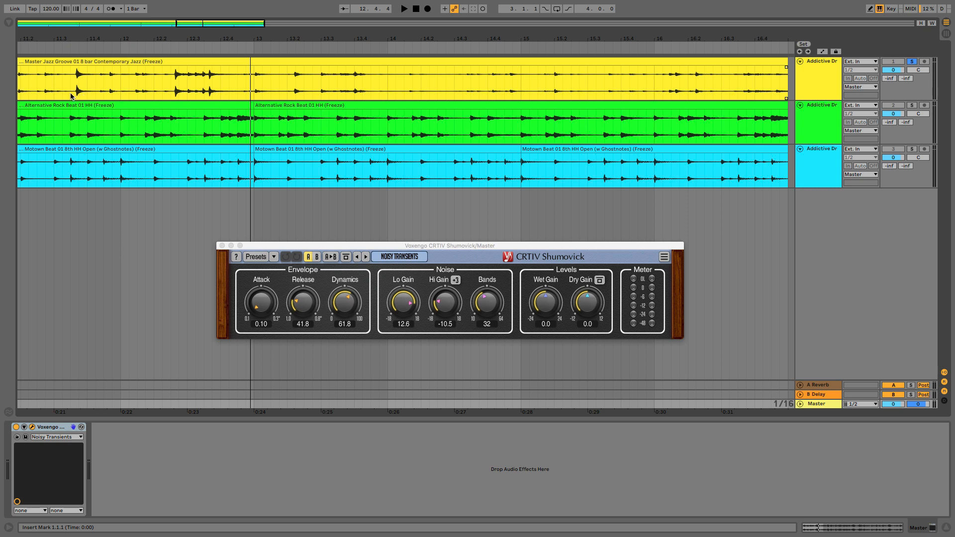
left_click_drag(71, 96, 96, 96)
key("super+l")
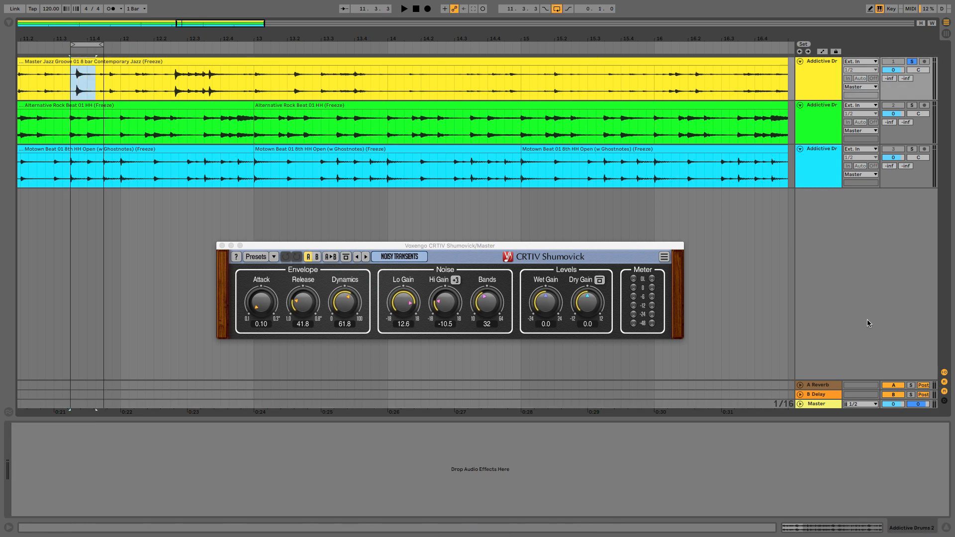
Bypass the Voxengo plug-in on the Master track and play the looped jazz hit.
left_click(815, 407)
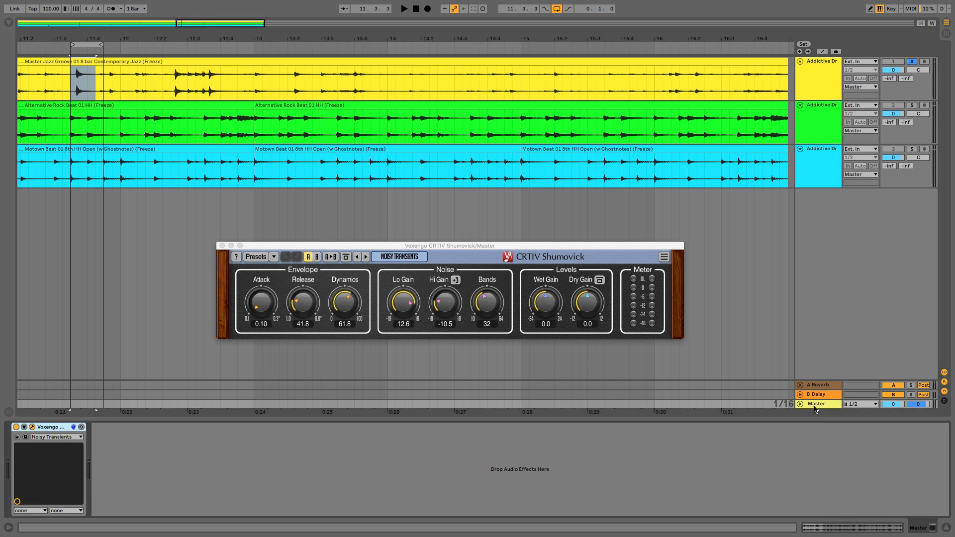
left_click(16, 426)
key("space")
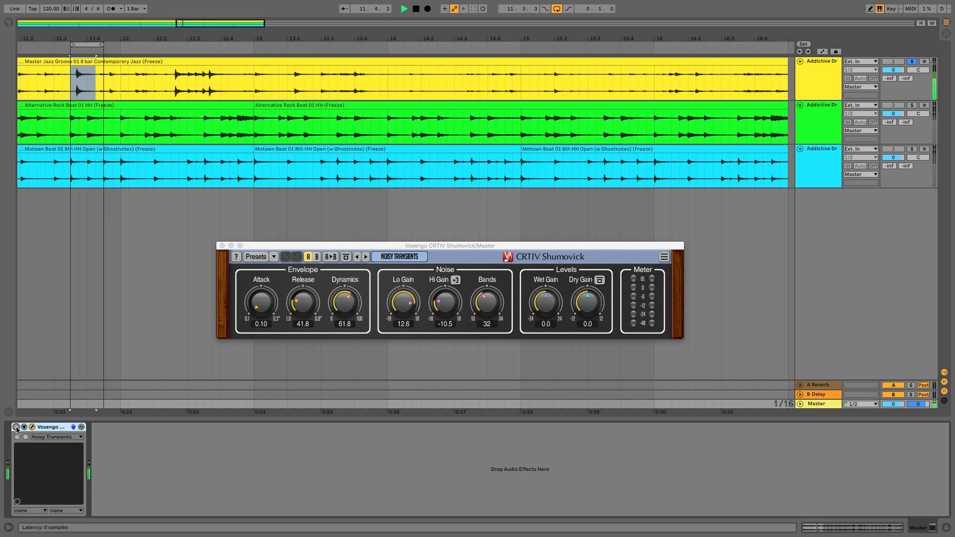
Solo the Alternative Rock Beat track and play its first clip in a loop from bar 1.
key("space")
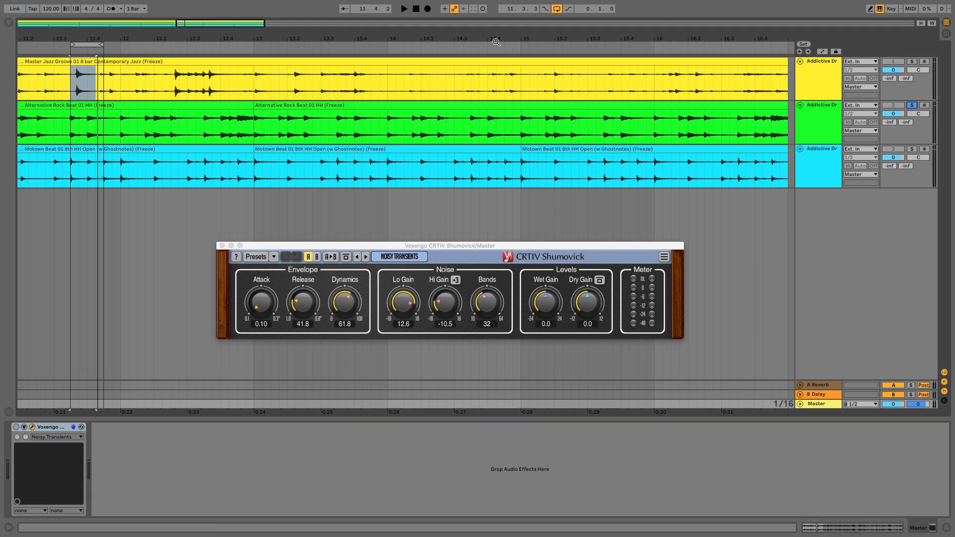
left_click_drag(497, 40, 498, 4)
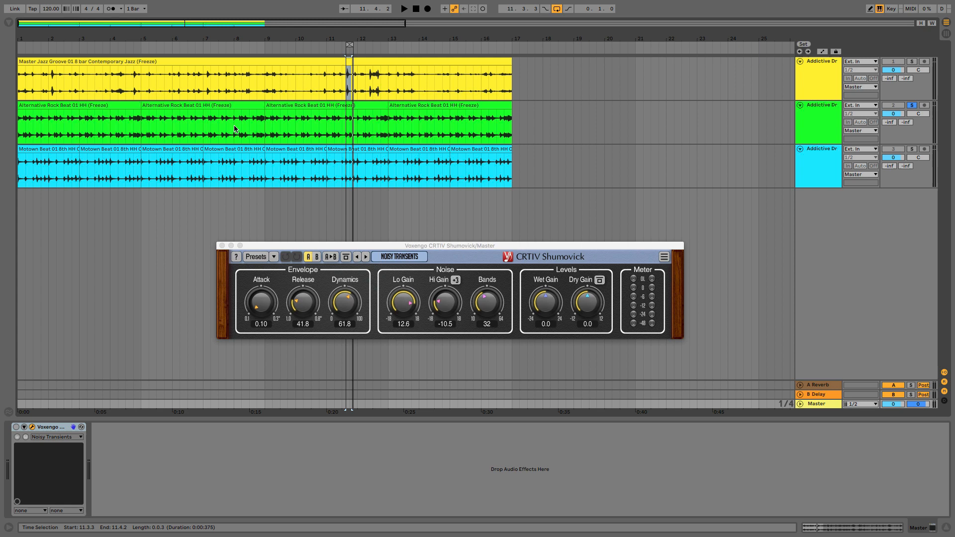
left_click(132, 105)
key("super+l")
key("space")
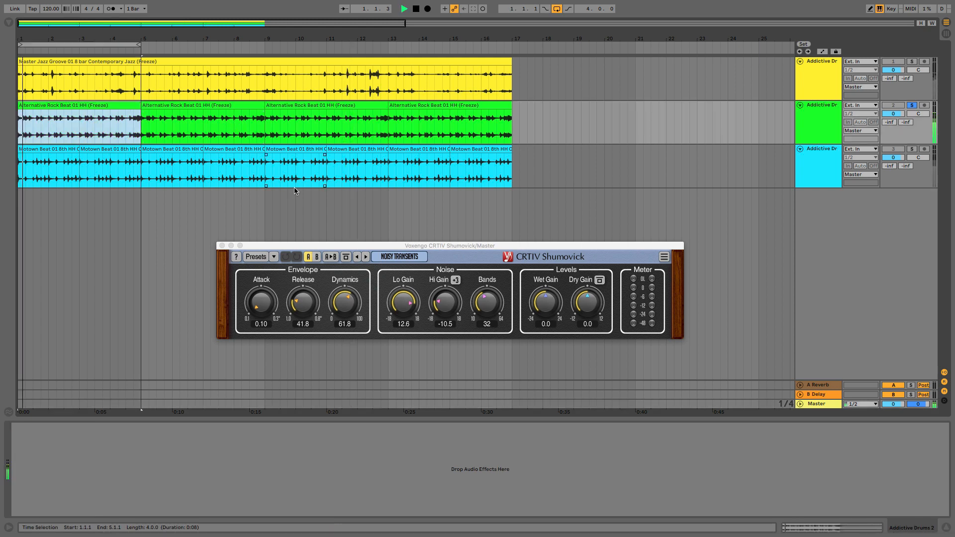
Re-enable the Master track's plug-in with the Wet Gain at about 15.8, and compare the rock beat with the effect bypassed and enabled.
left_click(817, 404)
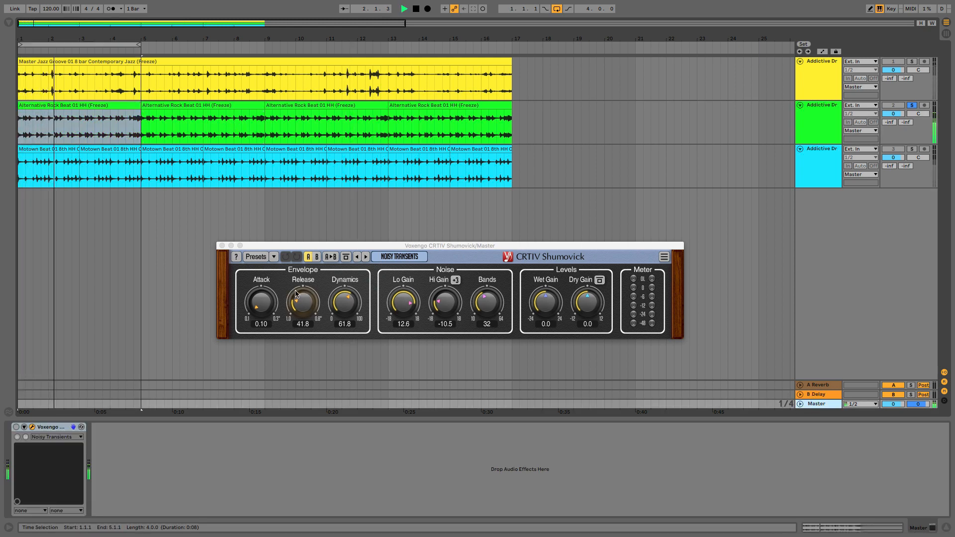
left_click(17, 427)
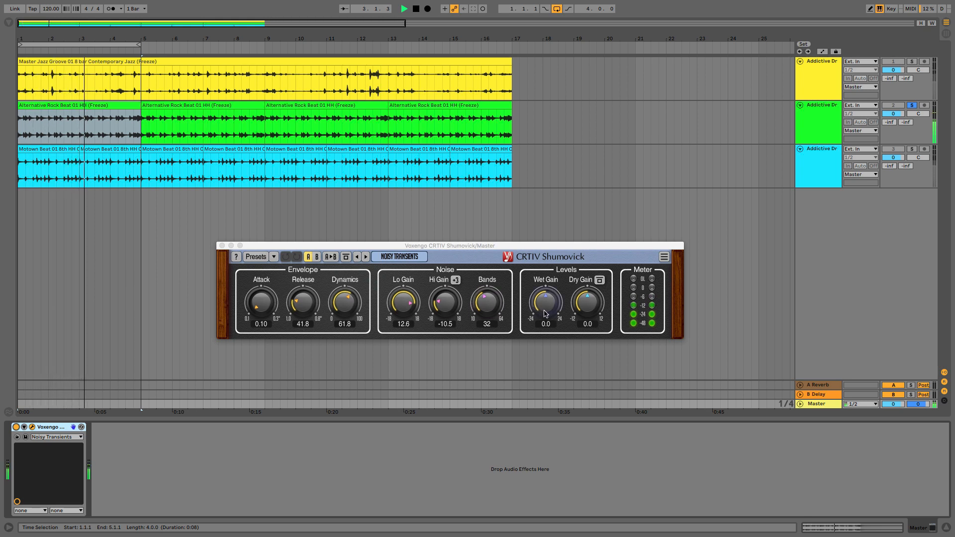
left_click_drag(540, 313, 540, 279)
left_click(16, 427)
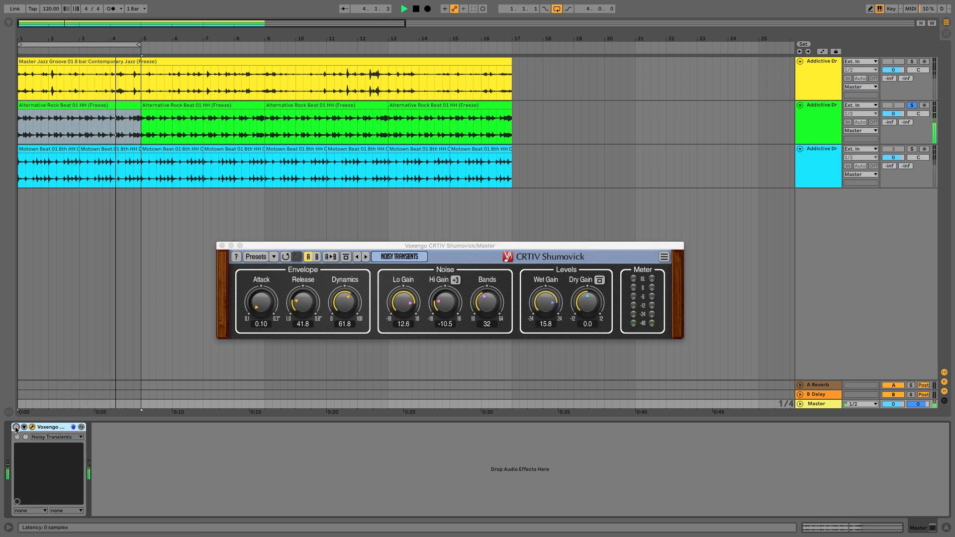
left_click(16, 427)
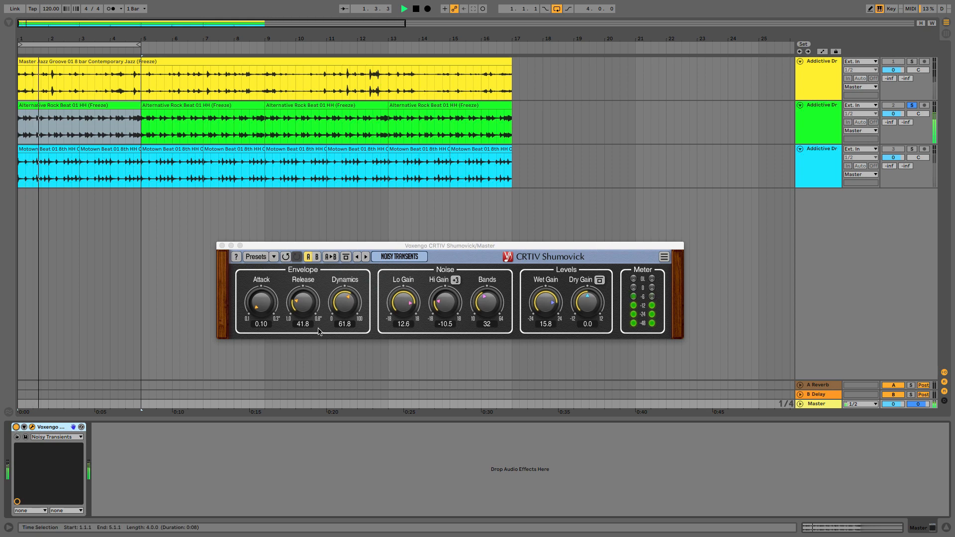
Advance through the plug-in's presets to Slapping Noise.
left_click(366, 257)
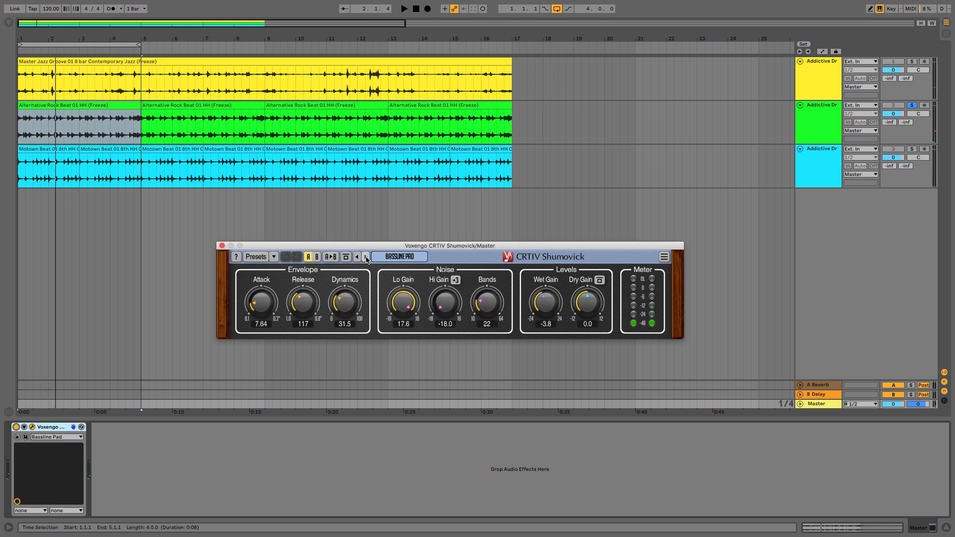
left_click(366, 257)
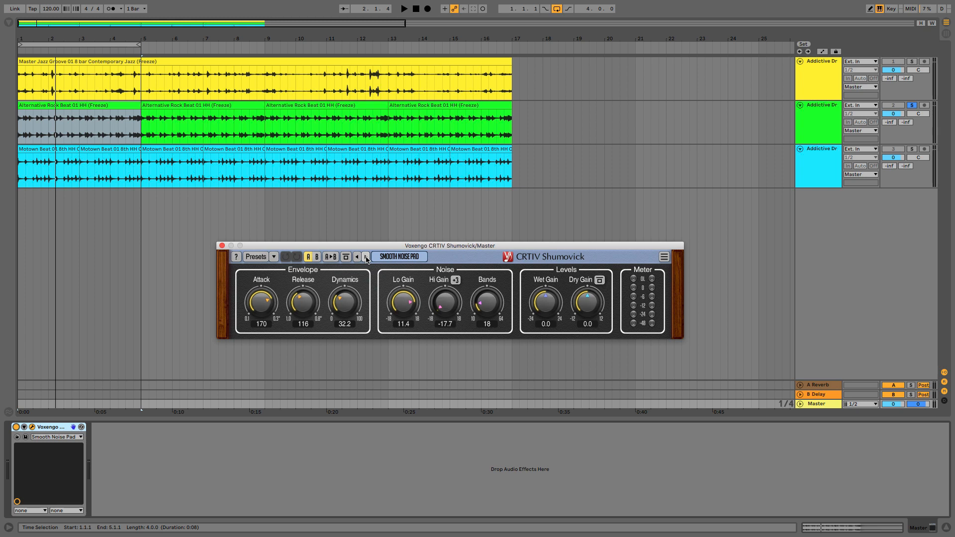
left_click(366, 257)
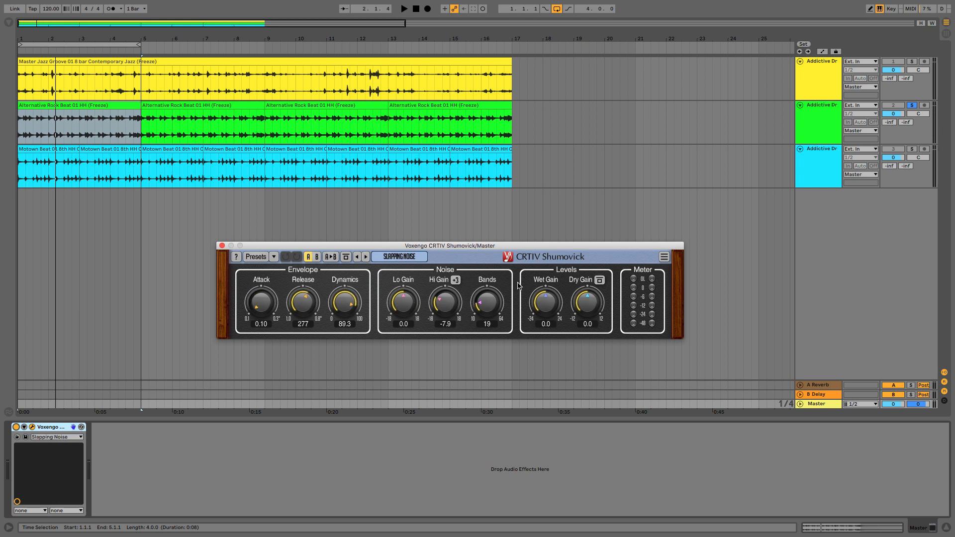
Compare the looped rock beat with Slapping Noise bypassed and enabled, leaving the Wet Gain at about 0.5.
left_click(16, 426)
key("space")
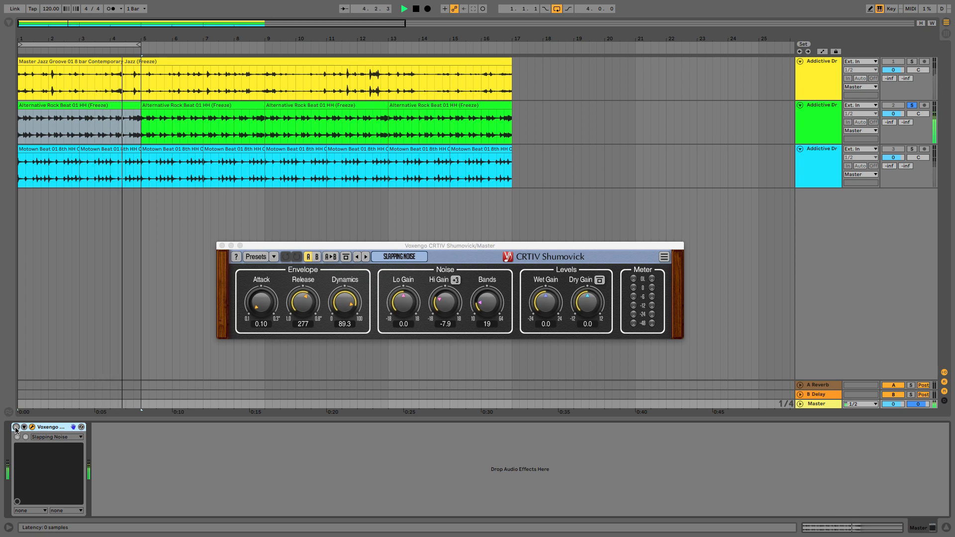
left_click(16, 428)
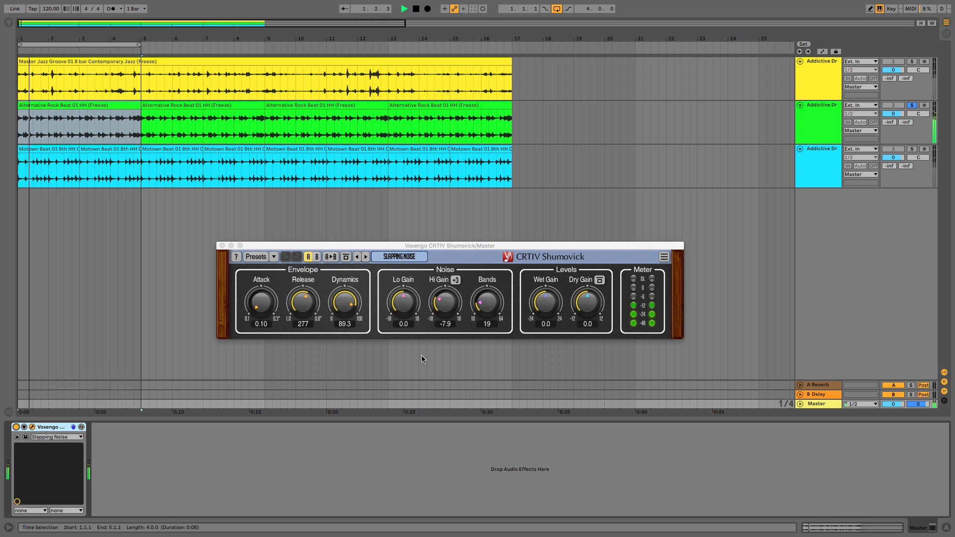
mouse_move(546, 302)
left_mouse_down()
mouse_move(546, 271)
mouse_move(545, 301)
left_mouse_up()
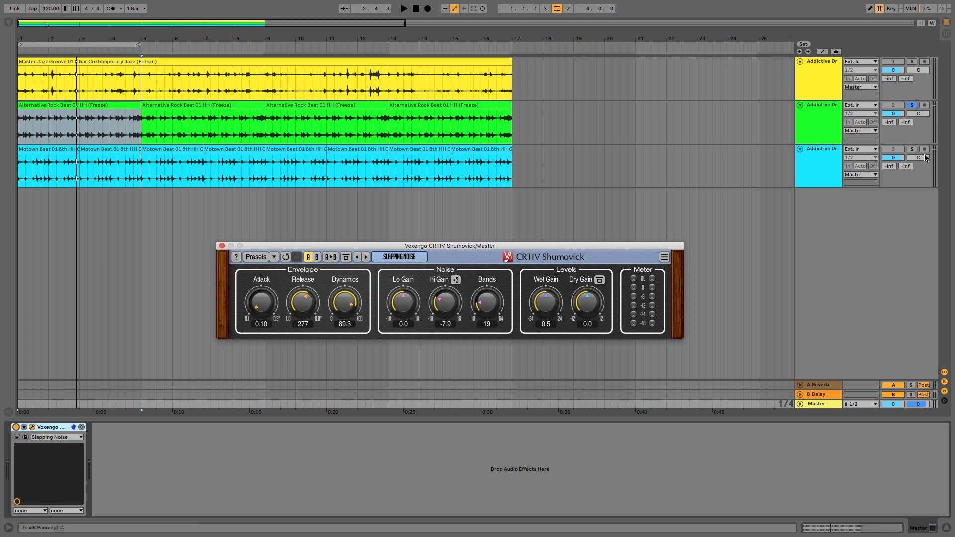
Select the first two Motown Beat clips, toggle looping for bars 1 to 5, and solo their track.
left_click(833, 155)
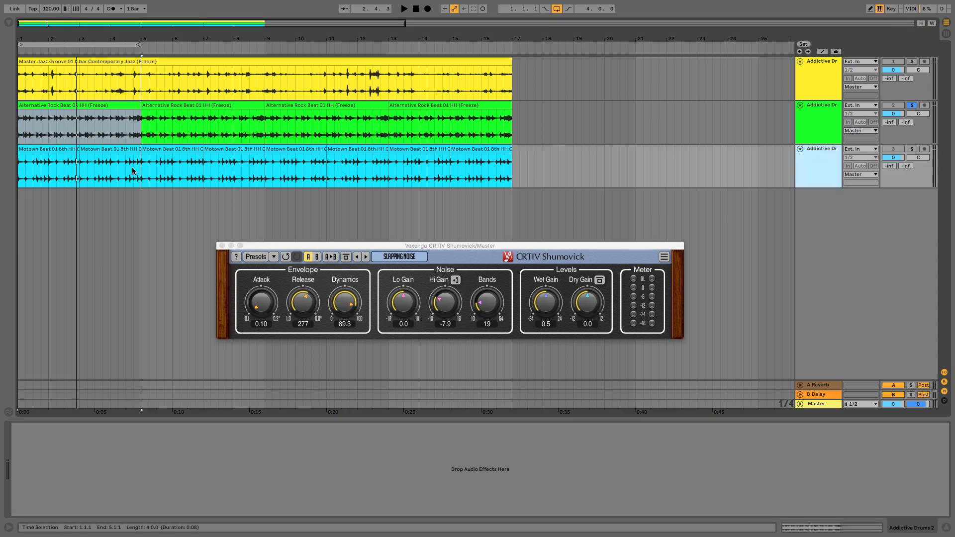
left_click(69, 151)
left_click(128, 151)
left_click(48, 151, "shift")
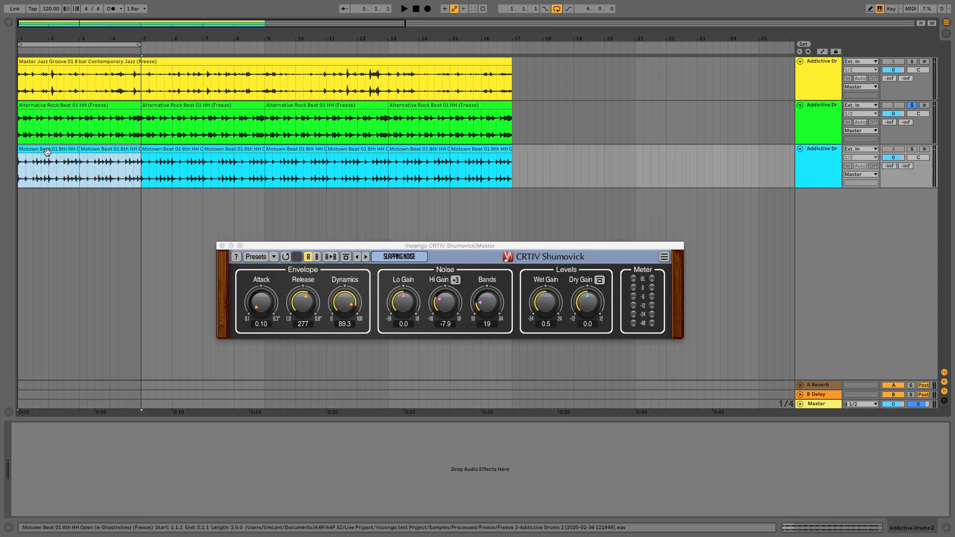
key("super+l")
left_click(911, 148)
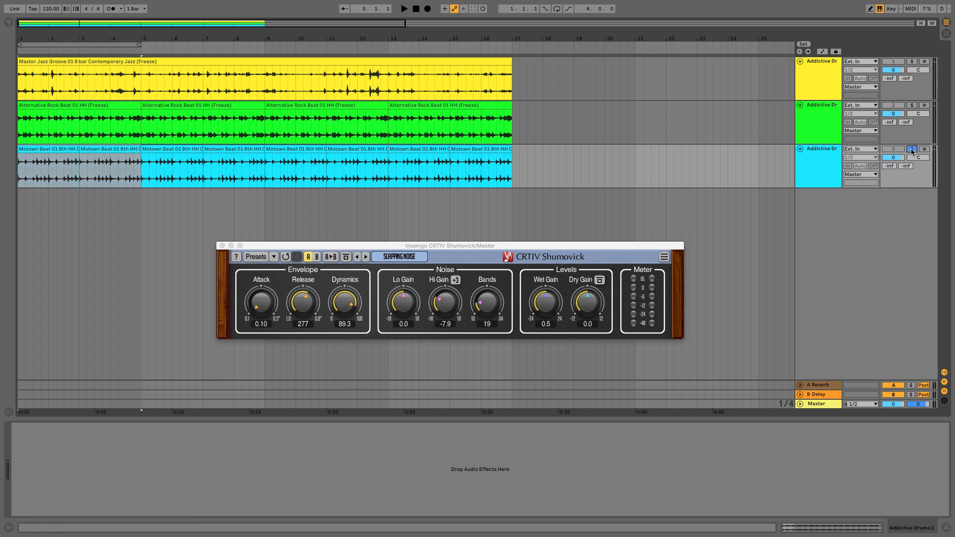
Compare the Motown beat with the Master track's plug-in bypassed and enabled, and raise the Wet Gain to about 9.1.
left_click(817, 404)
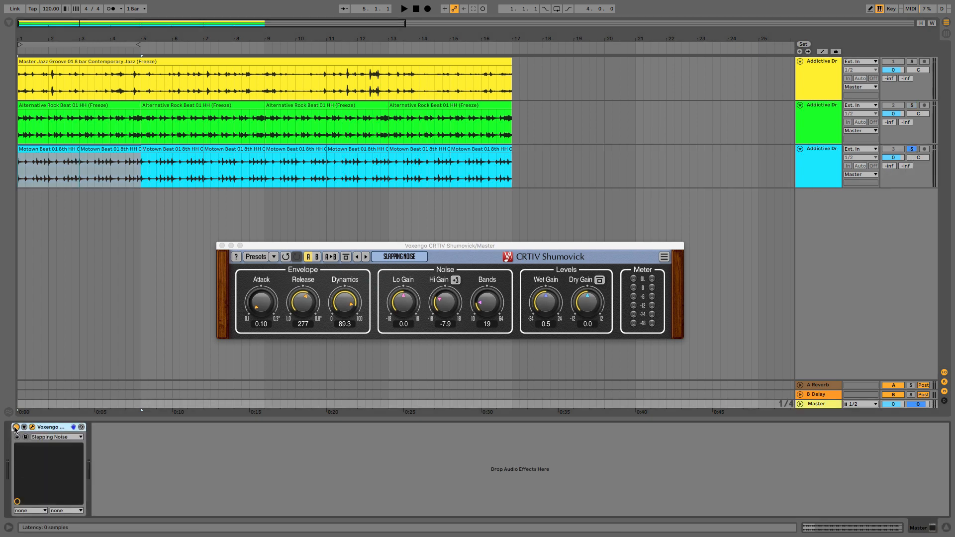
key("space")
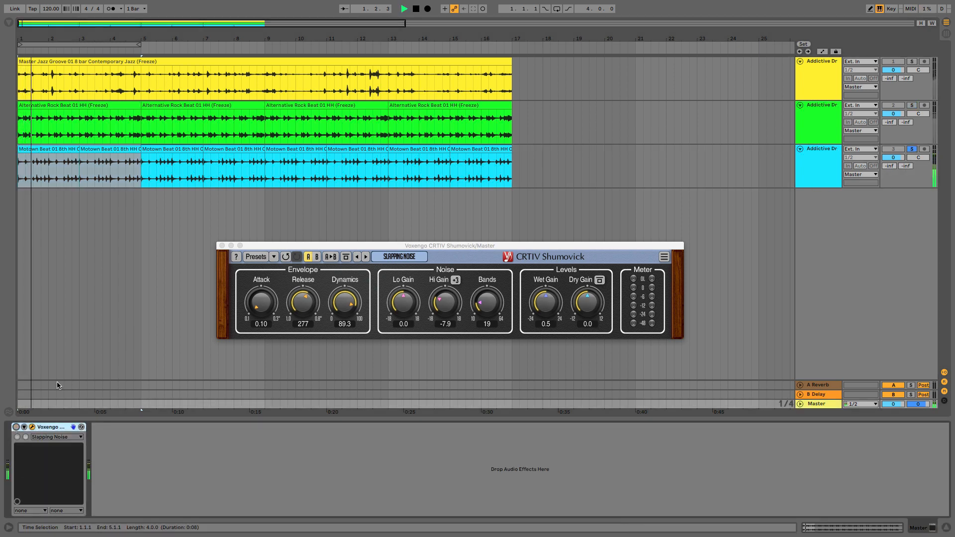
left_click(16, 427)
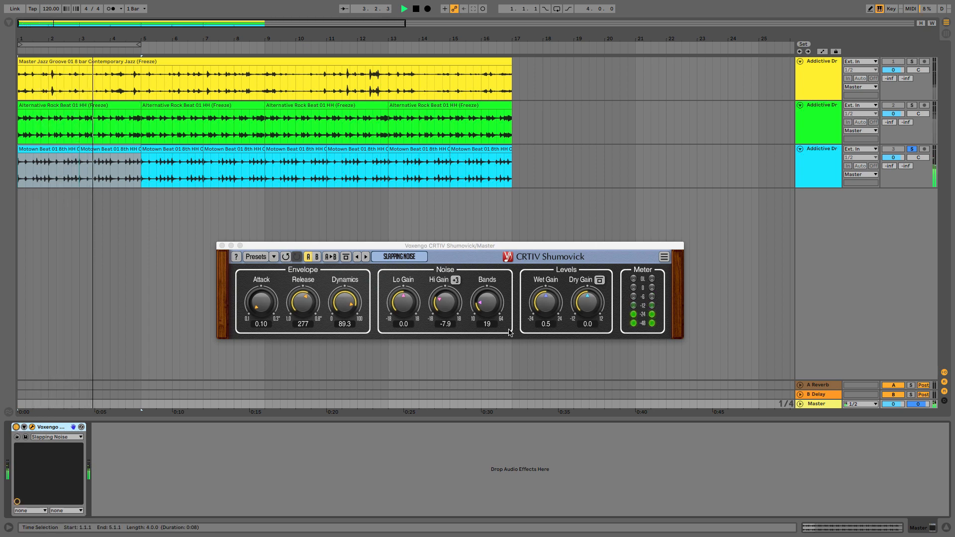
left_click_drag(546, 302, 545, 290)
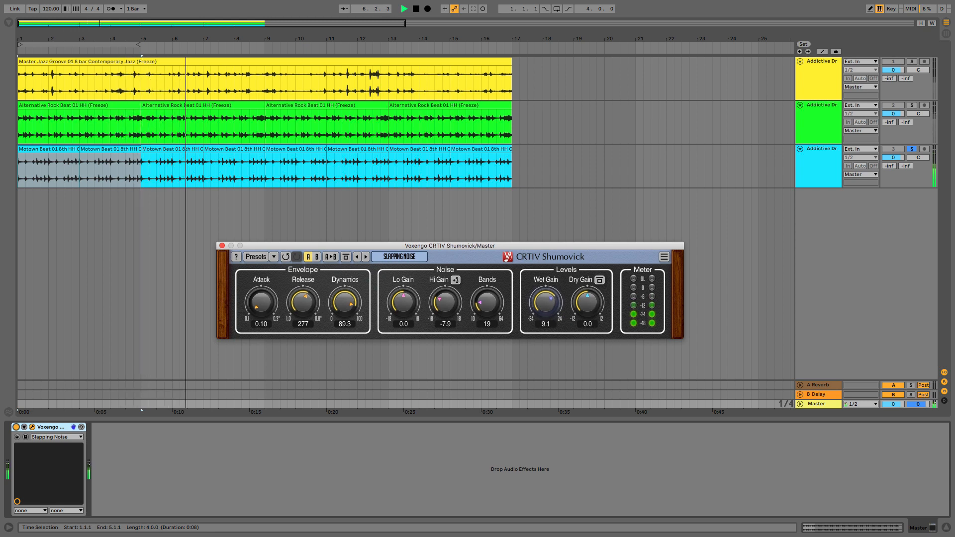
Audition the Micro Beat Transients preset with the Wet Gain raised to about 10.3, and stop playback.
left_click(365, 257)
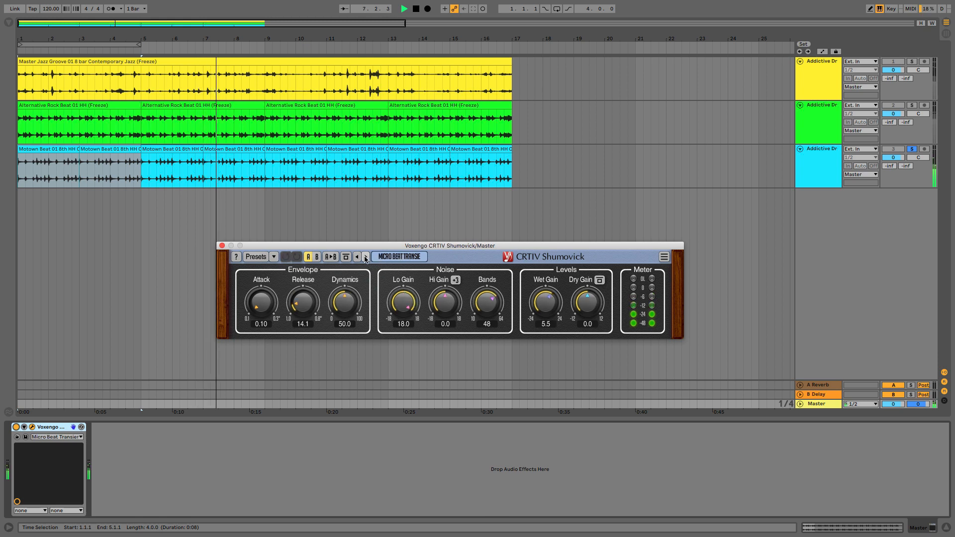
left_click_drag(547, 301, 547, 296)
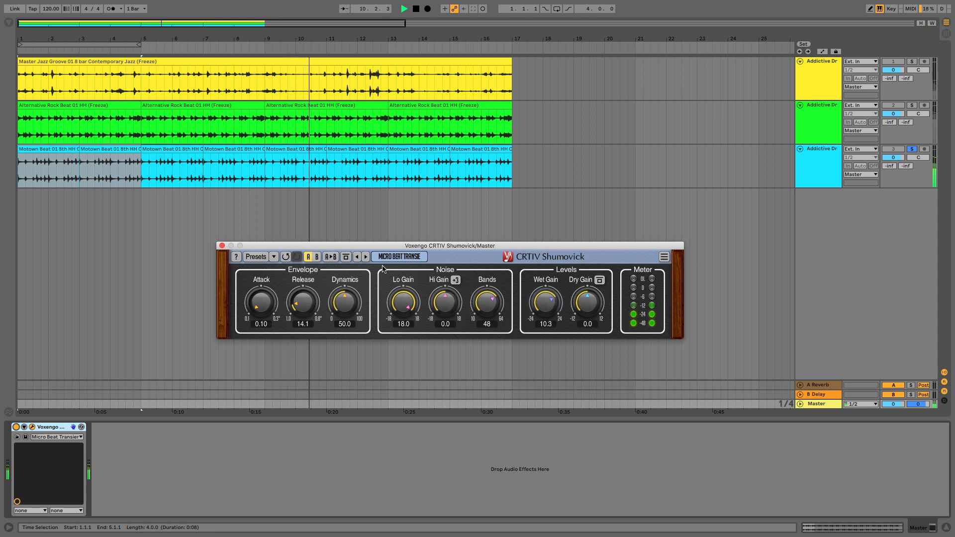
key("space")
Loop the first two Motown Beat clips, from bar 1 to bar 5.
left_click(75, 150)
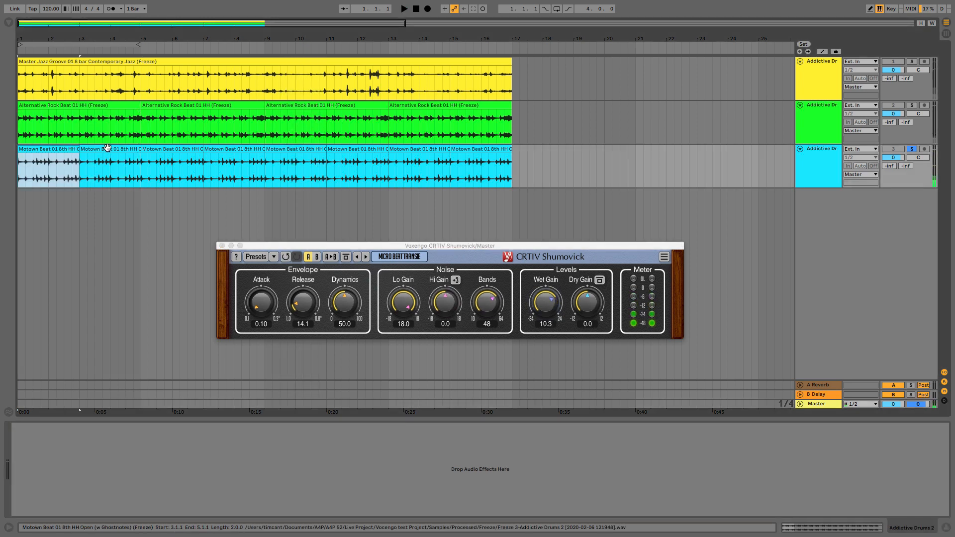
left_click(117, 147, "shift")
key("super+l")
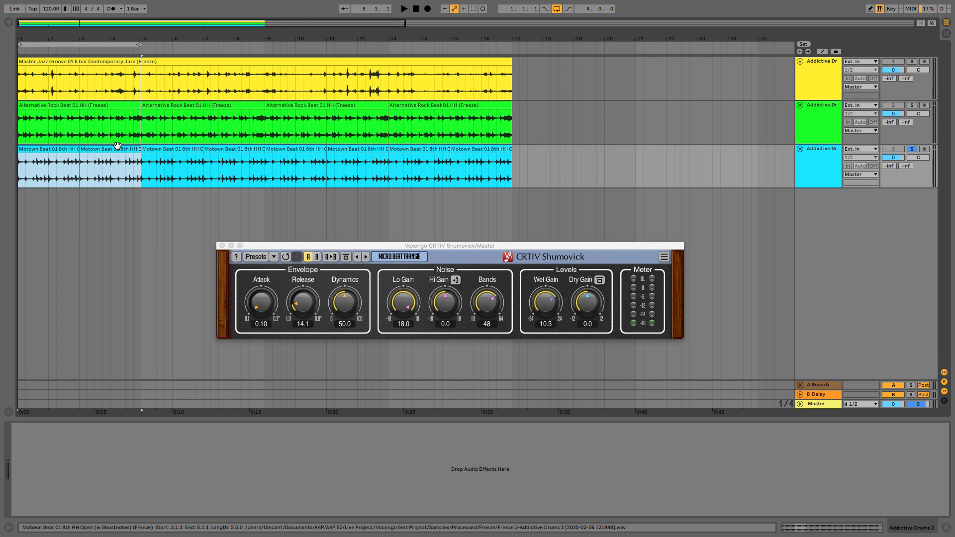
Switch the plug-in to the Default preset and play the loop with the Wet Gain at about 23.4.
left_click(365, 257)
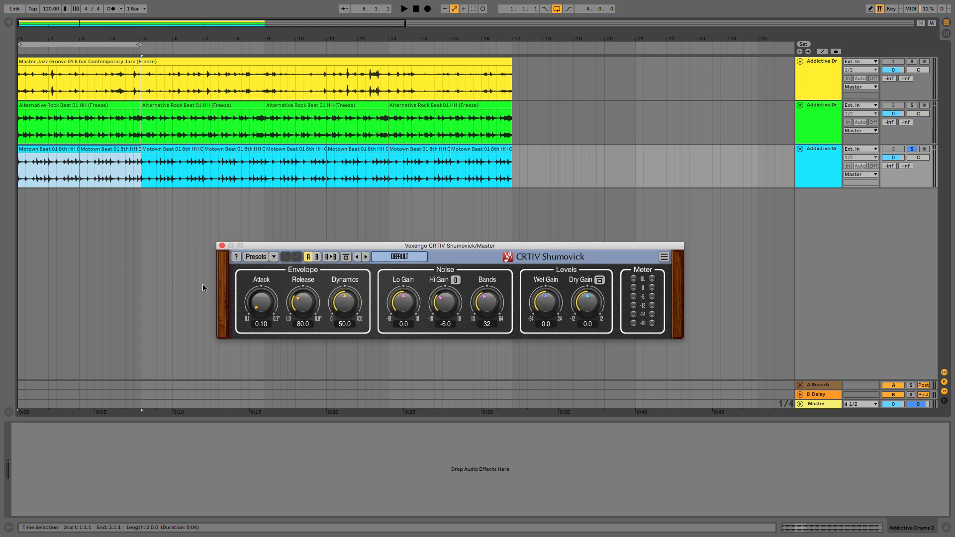
key("space")
left_click_drag(530, 314, 545, 300)
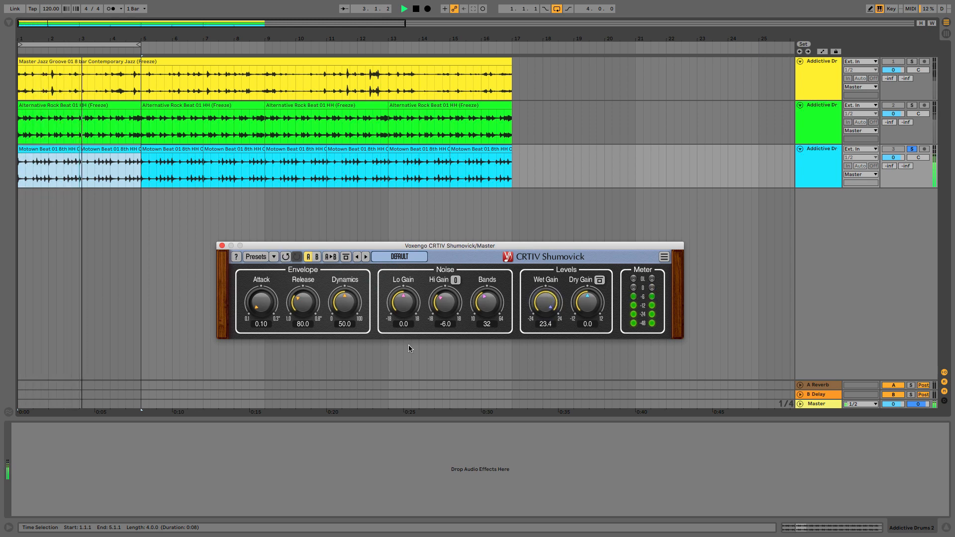
Experiment with the noise controls, leaving Lo Gain at about 0.7, Hi Gain at -2.8, Bands at 64 and Wet Gain at 14.7.
left_click_drag(438, 308, 403, 277)
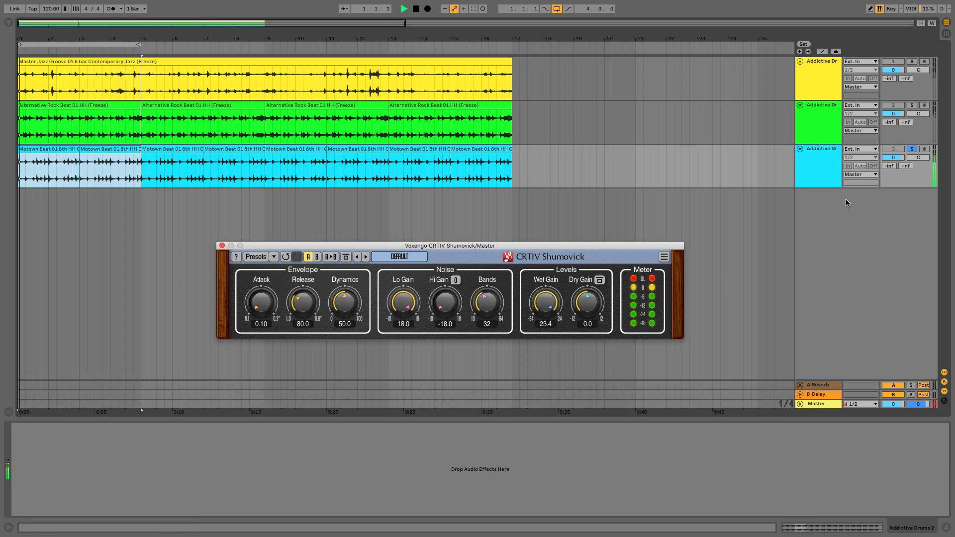
left_click_drag(403, 304, 403, 312)
left_click_drag(548, 305, 547, 315)
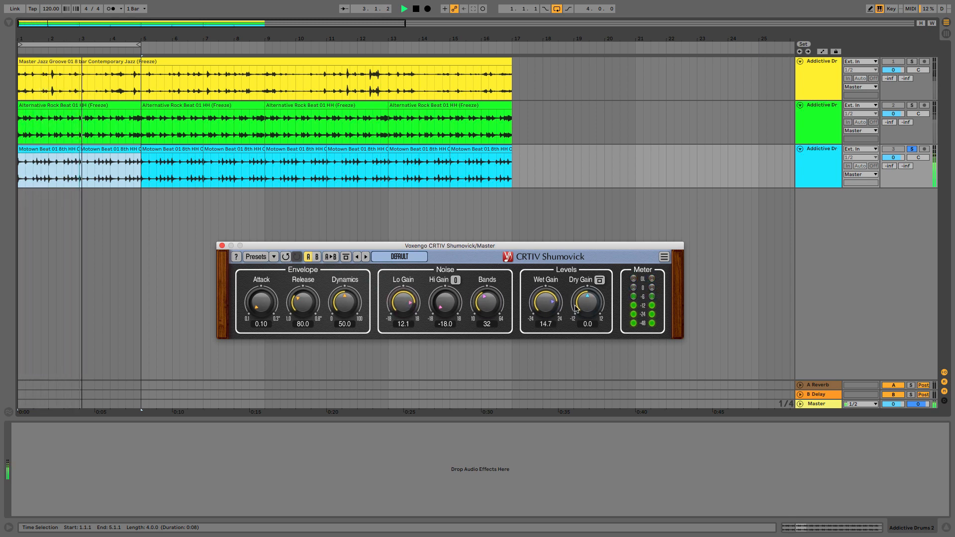
mouse_move(403, 303)
left_mouse_down()
mouse_move(403, 326)
mouse_move(439, 285)
mouse_move(439, 252)
mouse_move(440, 277)
mouse_move(402, 300)
left_mouse_up()
left_click_drag(486, 302, 487, 269)
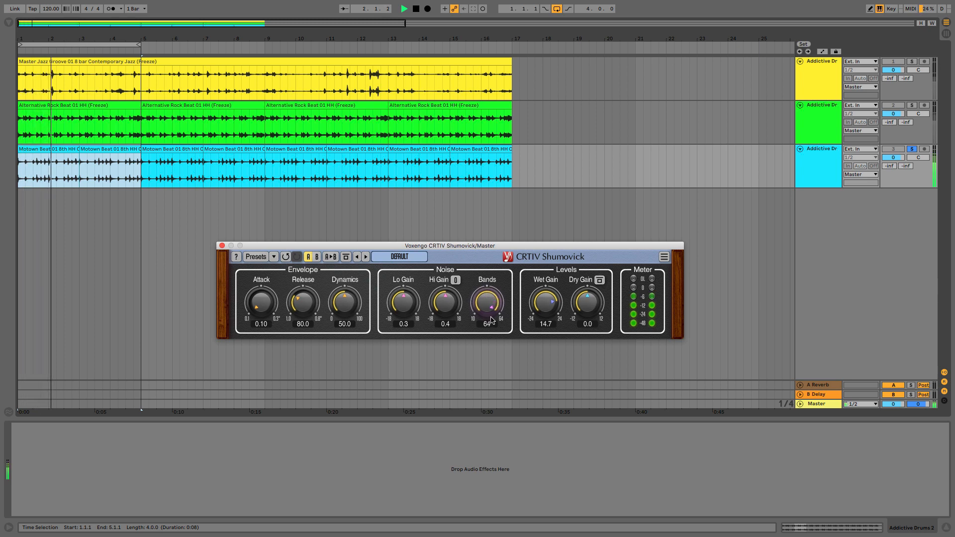
mouse_move(445, 302)
left_mouse_down()
mouse_move(445, 287)
mouse_move(445, 307)
mouse_move(402, 293)
mouse_move(403, 301)
mouse_move(445, 303)
left_mouse_up()
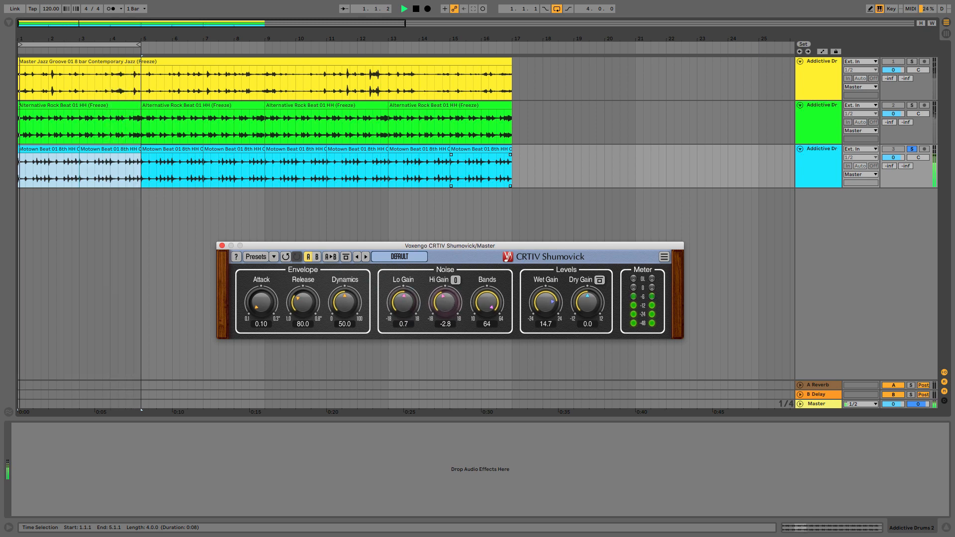
Set the Release to 690 and the Wet Gain to about 0.4, and compare the loop with the plug-in bypassed and enabled.
left_click_drag(303, 301, 303, 277)
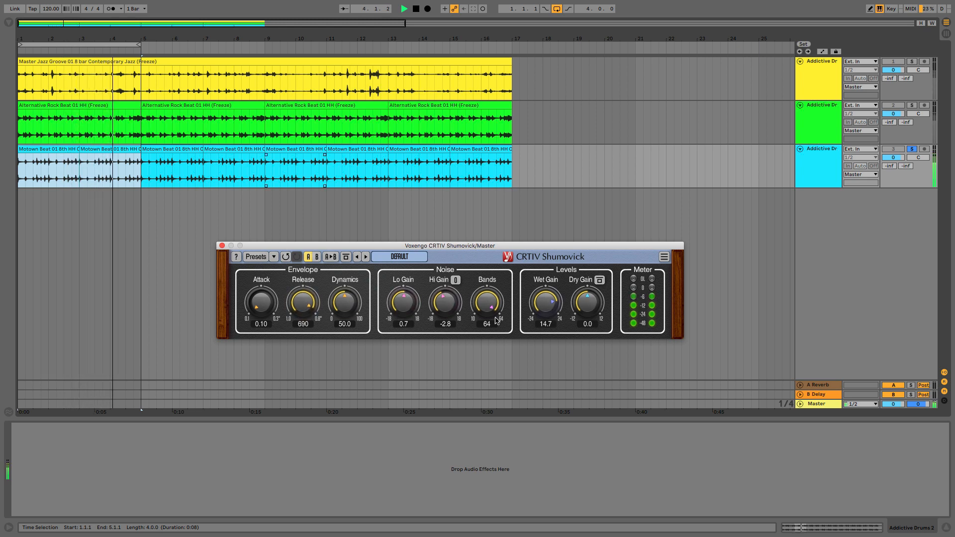
left_click_drag(545, 301, 545, 324)
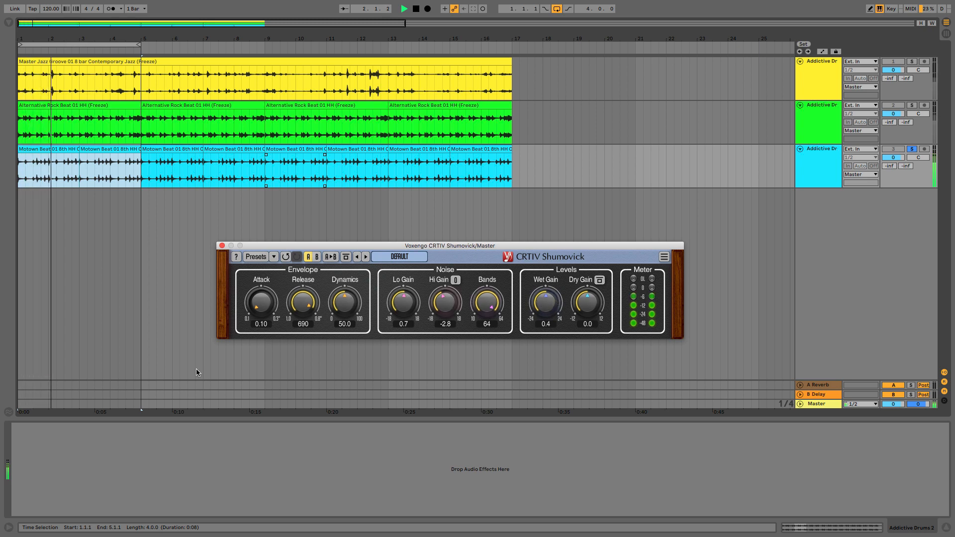
left_click(815, 404)
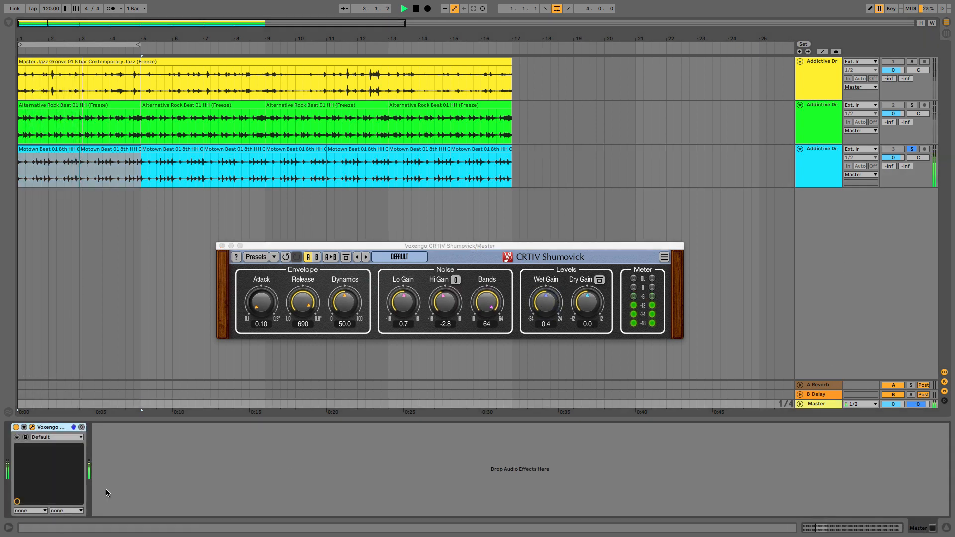
left_click(17, 427)
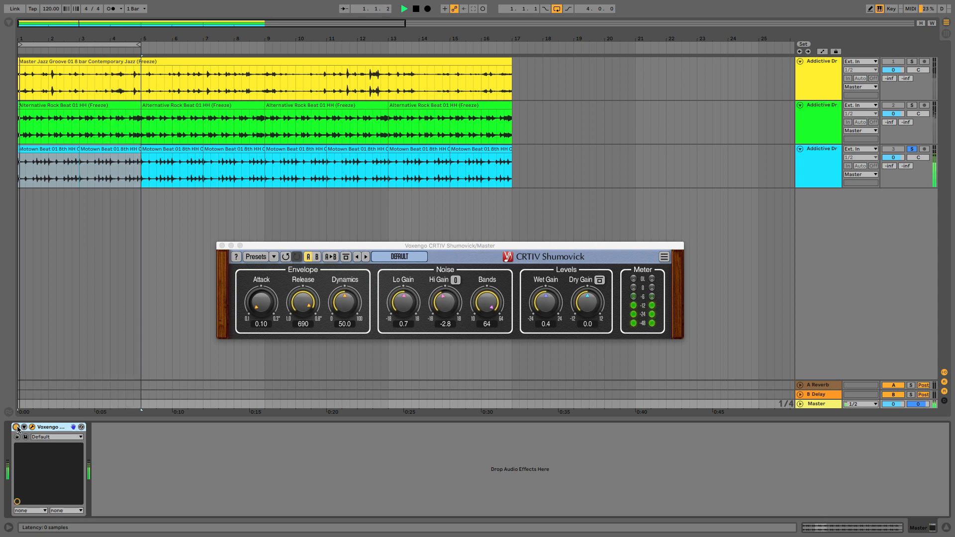
Audition different envelope settings, leaving Attack at about 46.5, Release at 140 and Dynamics at 0.0, and stop playback.
left_click_drag(344, 309, 343, 262)
left_click_drag(308, 299, 308, 348)
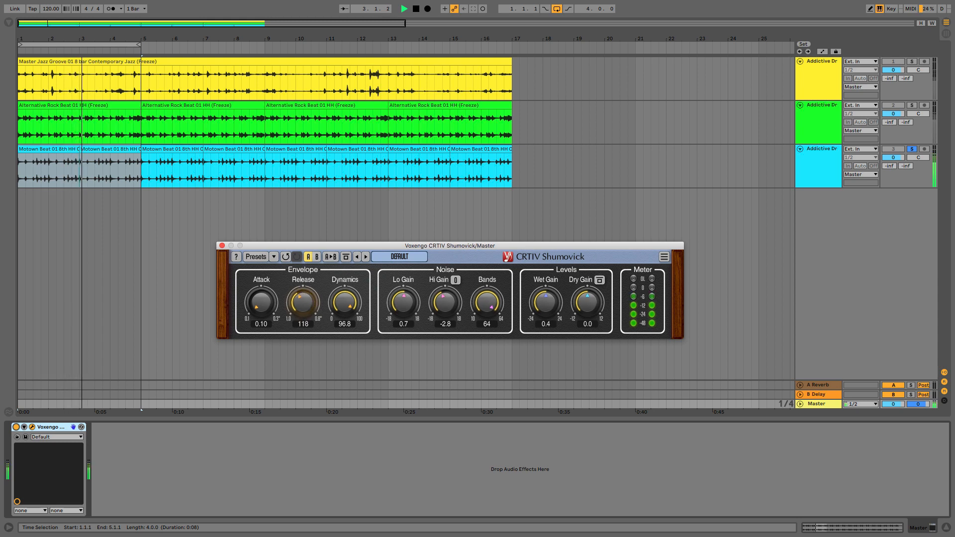
left_click_drag(344, 302, 345, 396)
mouse_move(303, 302)
left_mouse_down()
mouse_move(303, 279)
mouse_move(303, 304)
left_mouse_up()
left_click_drag(262, 302, 261, 266)
left_click_drag(307, 305, 307, 348)
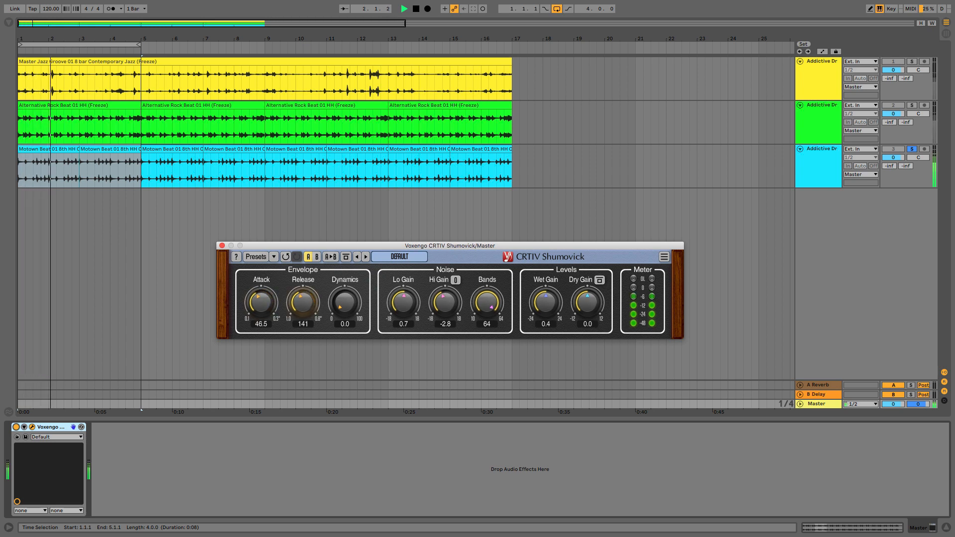
key("space")
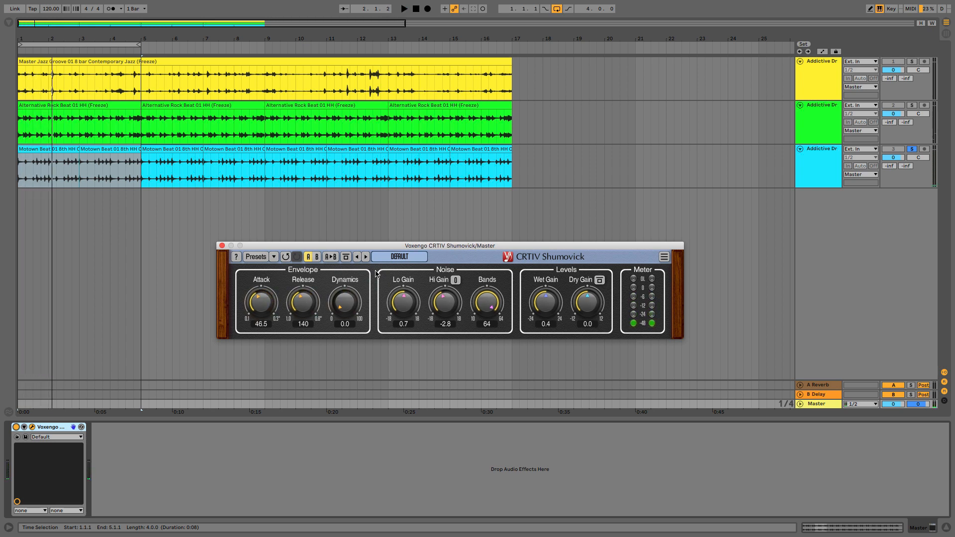
Open the plug-in's Preset Manager to examine the Session Bank presets.
left_click(256, 257)
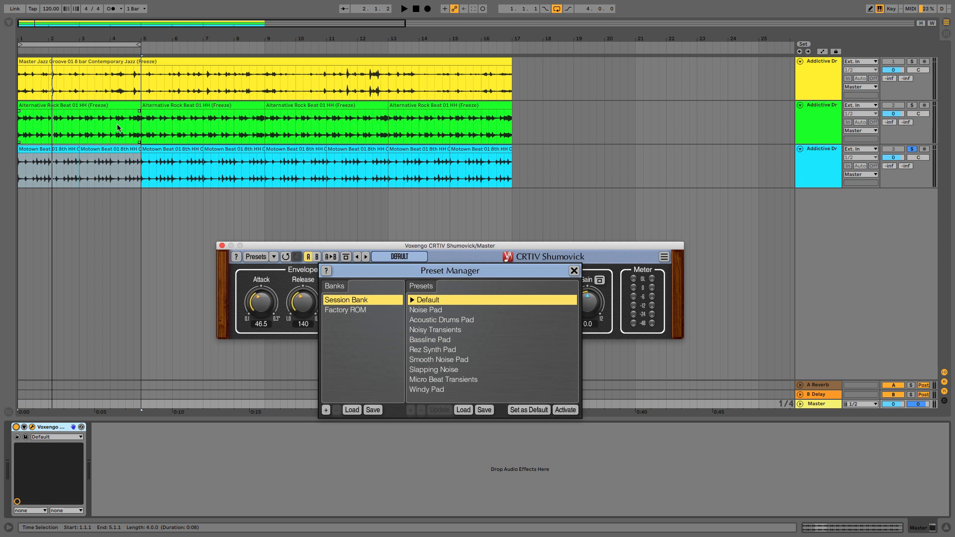
Search the plug-in browser for Serum, add it on a new MIDI track, and close the Preset Manager.
left_click(10, 23)
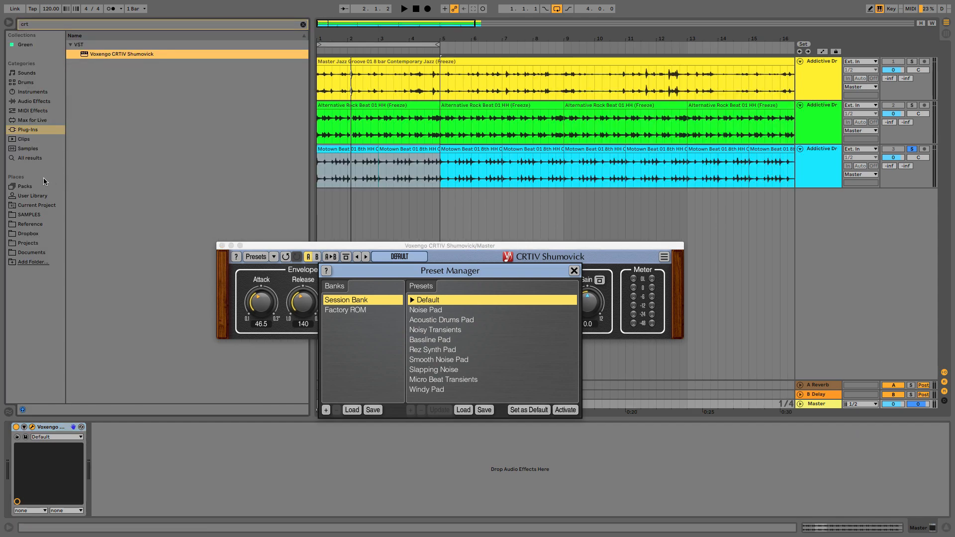
type("serum")
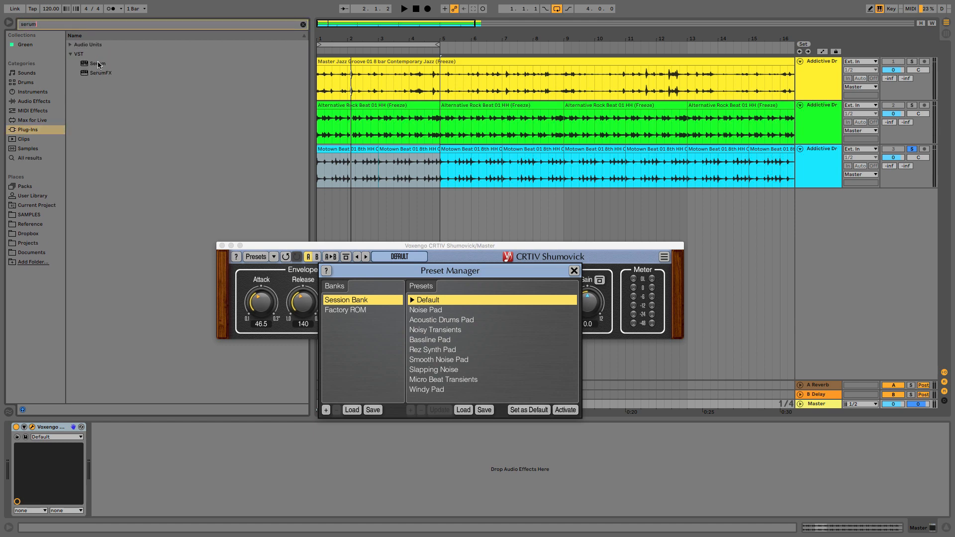
left_click_drag(98, 62, 509, 267)
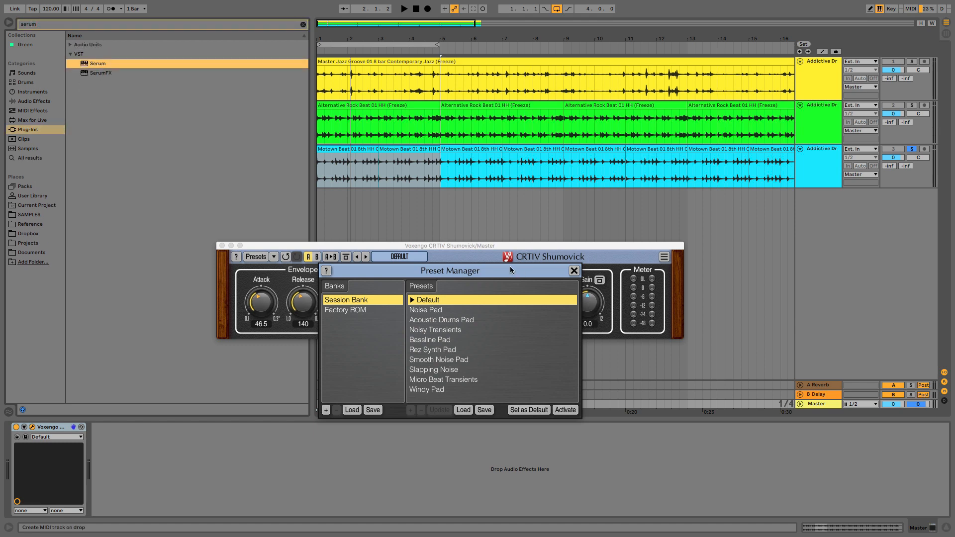
left_click_drag(405, 214, 405, 215)
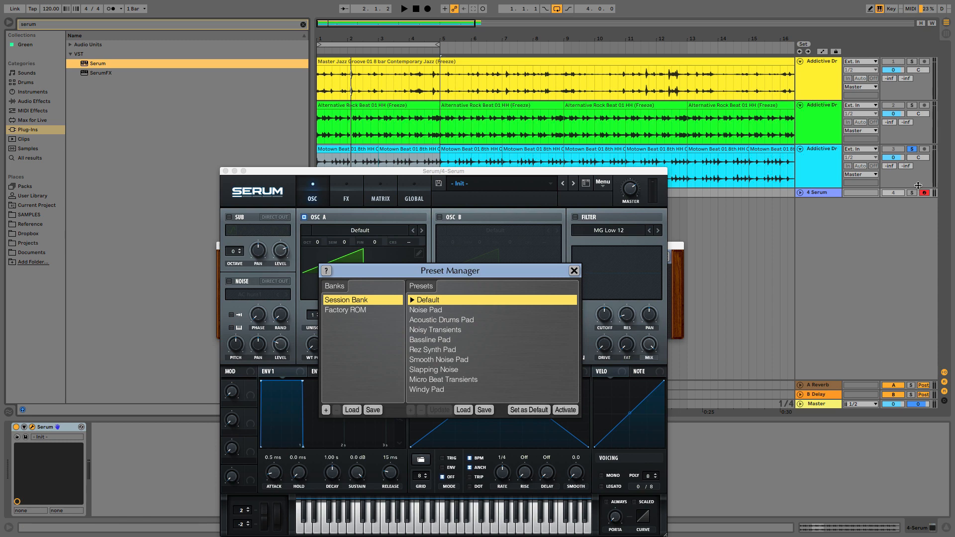
left_click(573, 270)
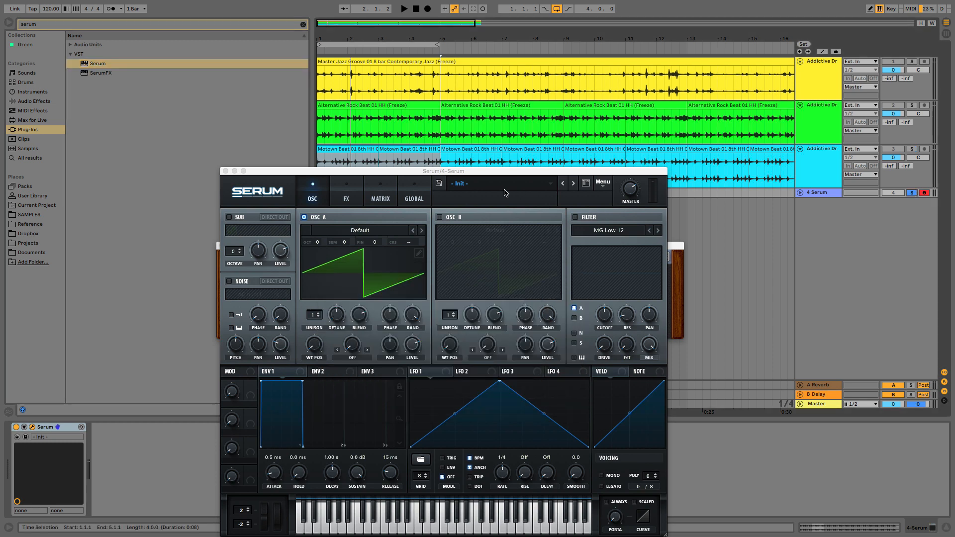
Reposition the Serum window and load the Deep Donk preset from the User category.
left_click_drag(500, 172, 477, 96)
left_click(505, 109)
mouse_move(500, 199)
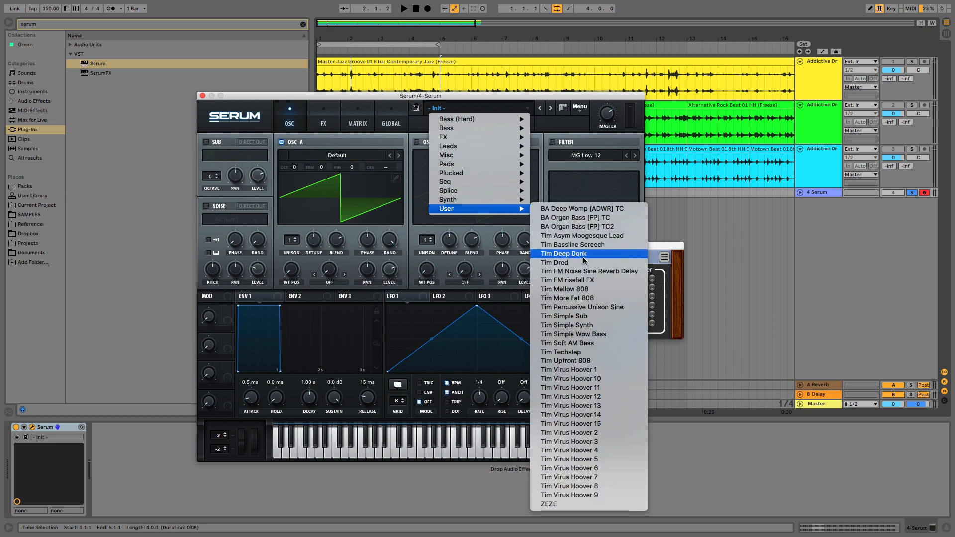
left_click(590, 254)
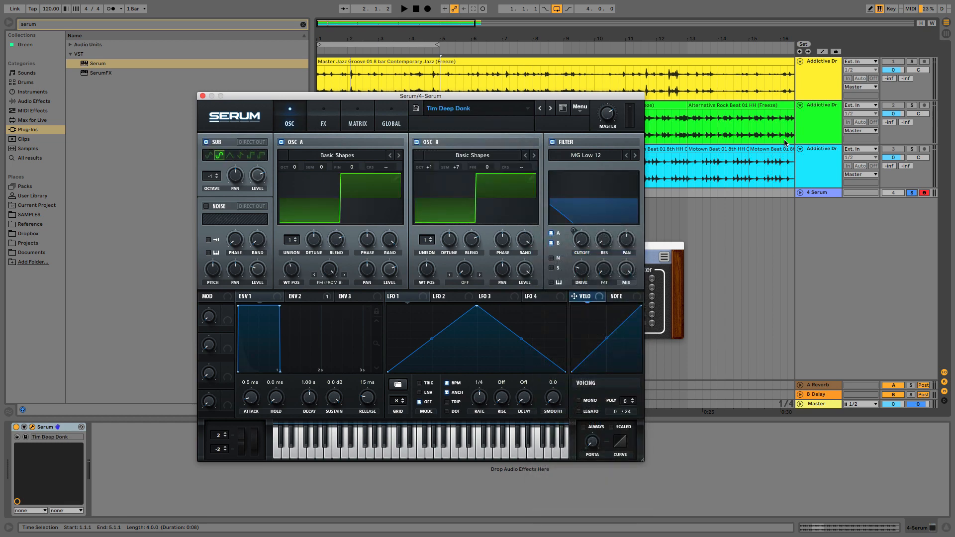
Unfold the Serum track, lower its volume to -12.1 dB, and move the Serum window to uncover Shumovick's envelope controls.
left_click(800, 193)
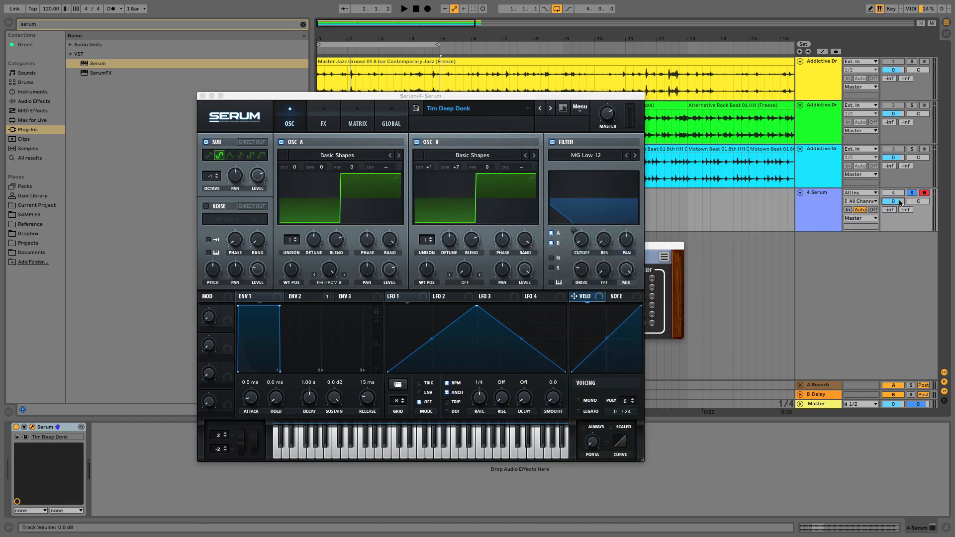
left_click_drag(900, 203, 900, 233)
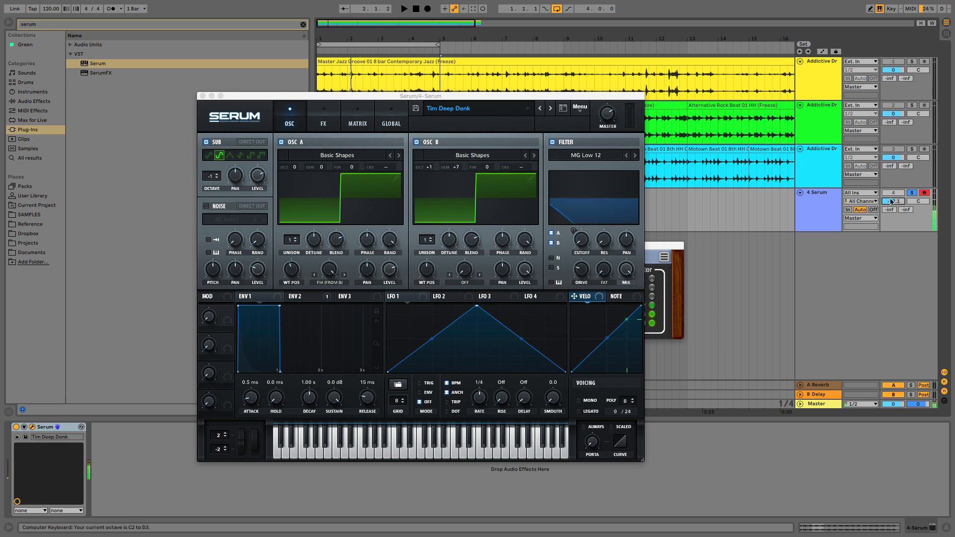
left_click_drag(318, 101, 526, 101)
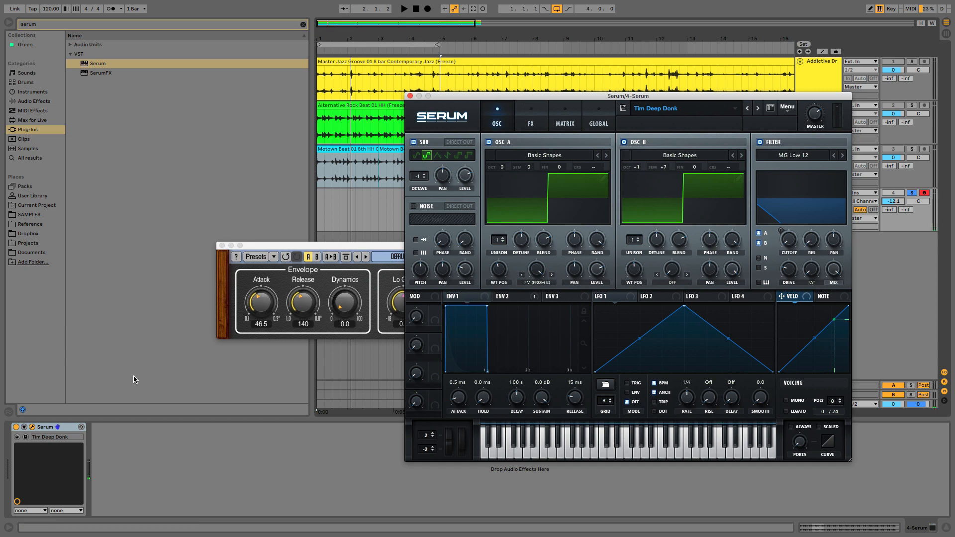
Move the Serum window aside, select the Master track, and bypass its Shumovick plug-in to hear Serum dry.
left_click(884, 402)
left_click_drag(733, 94, 609, 66)
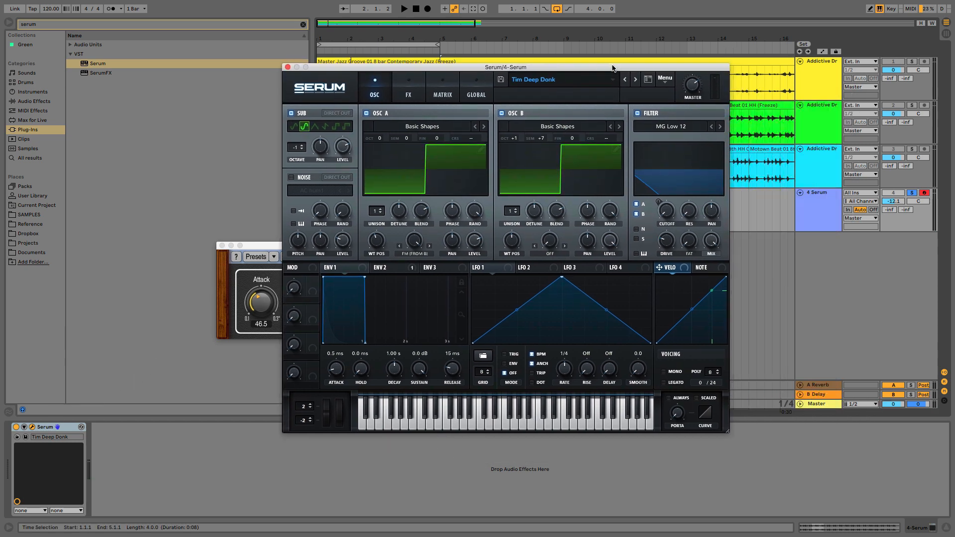
left_click(814, 395)
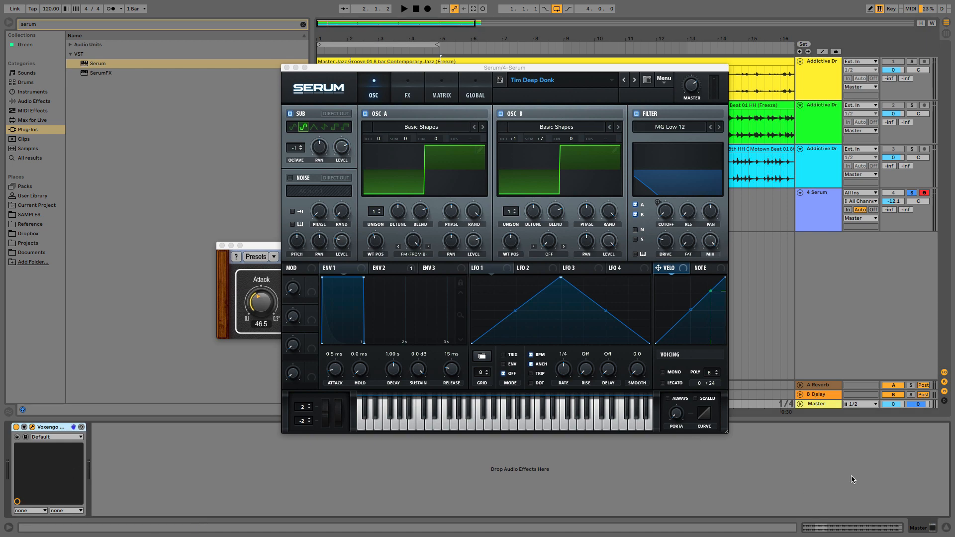
left_click(16, 427)
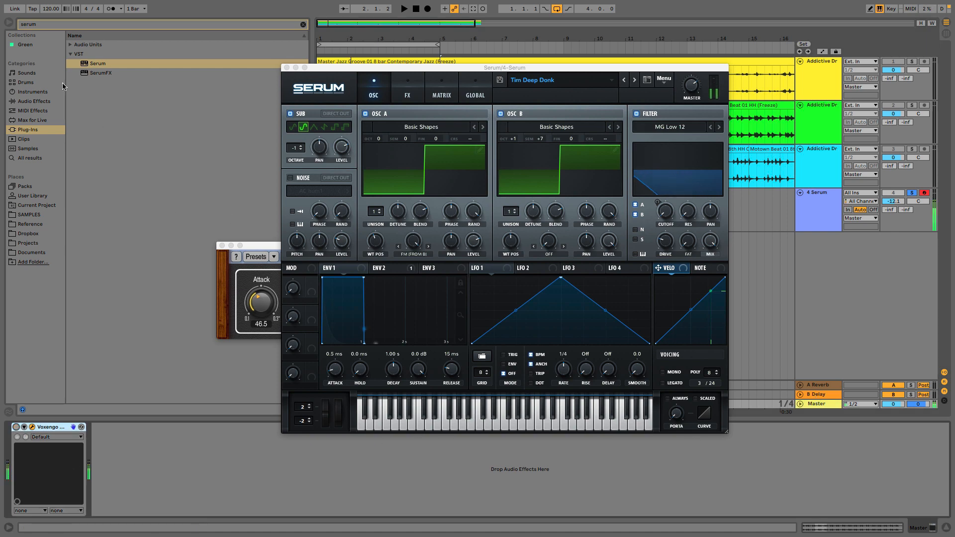
Hide the browser and spread out the Serum and Shumovick windows so Shumovick's controls are fully exposed.
key("super+alt+b")
left_click_drag(365, 70, 493, 75)
left_click_drag(316, 245, 145, 174)
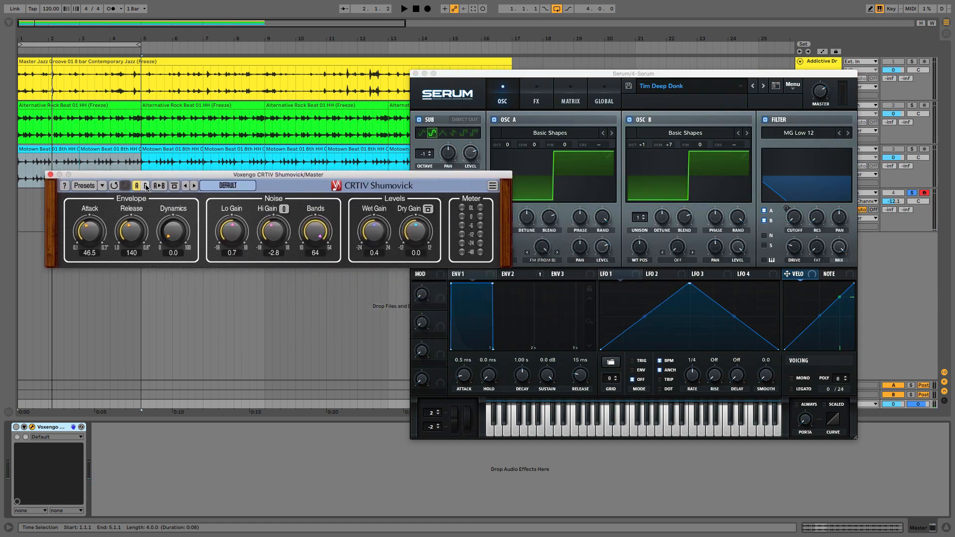
Load the Smooth Noise Pad preset from Shumovick's Session Bank.
left_click(100, 186)
mouse_move(110, 200)
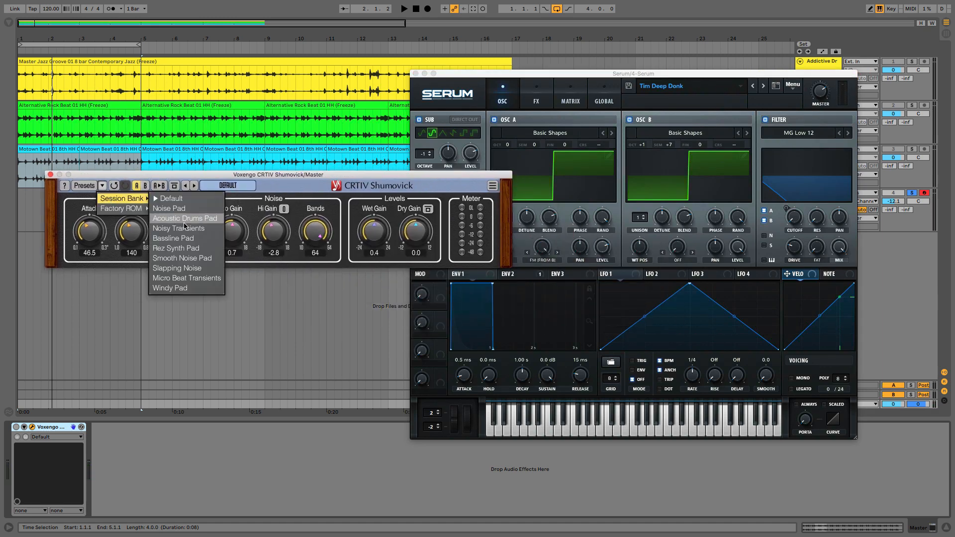
left_click(205, 259)
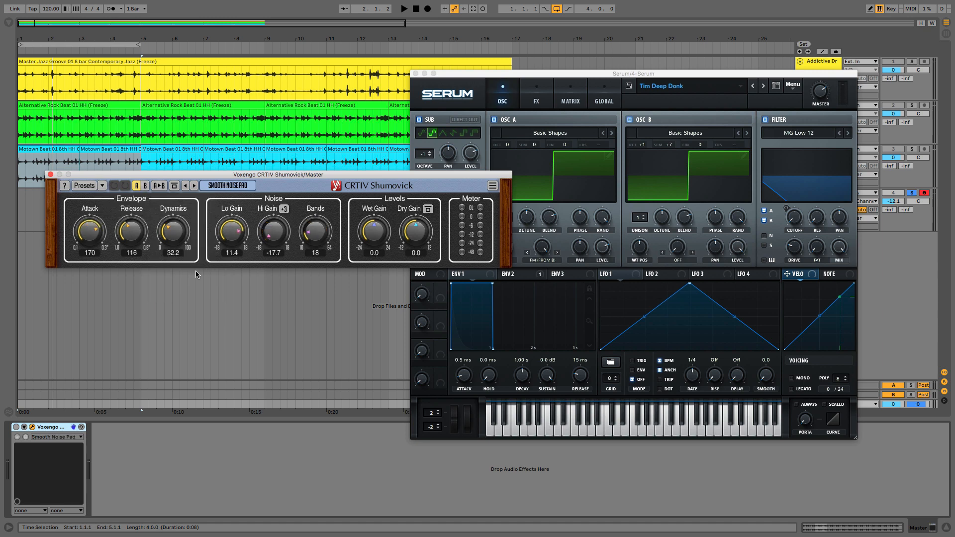
right_click(449, 82)
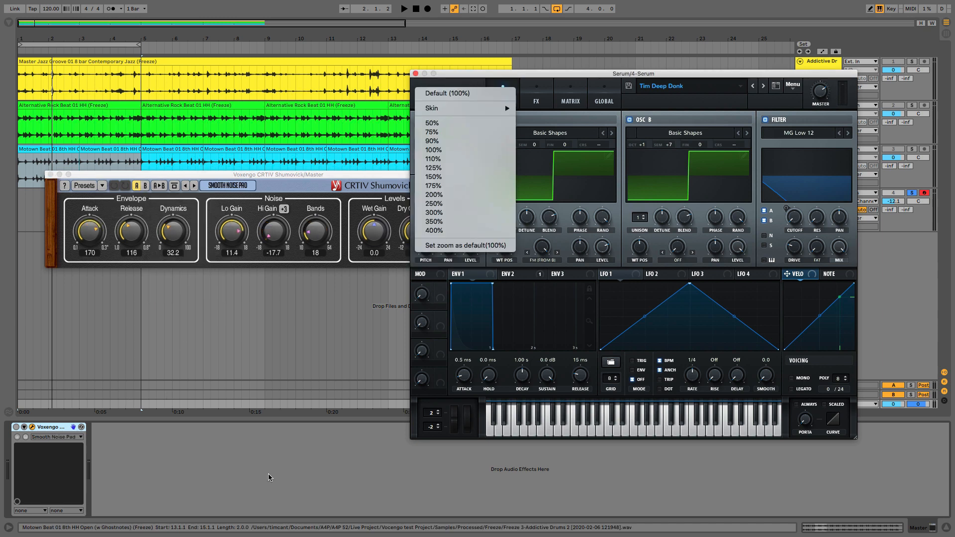
left_click(462, 75)
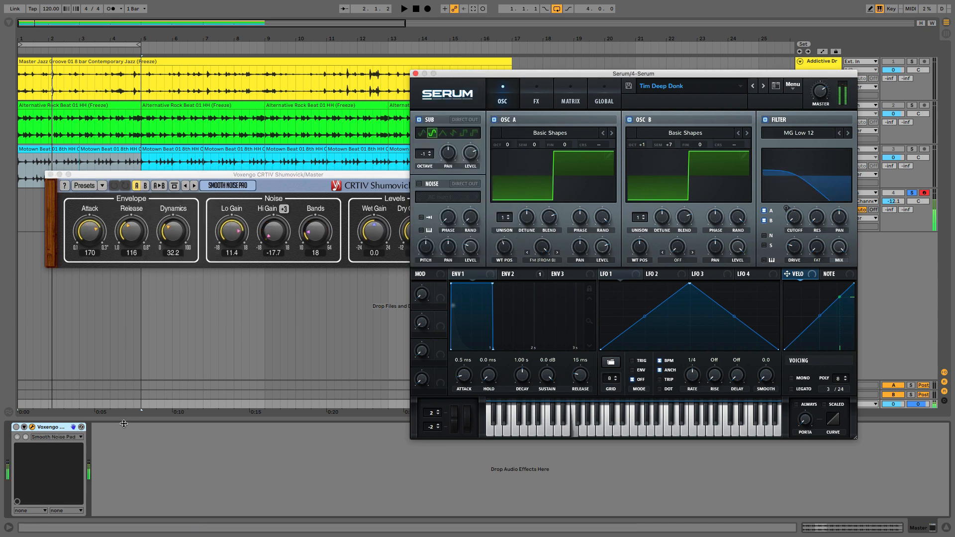
Re-enable Shumovick, set its Wet Gain to 15.9, and toggle its bypass to compare the processed and dry Serum sound.
left_click(16, 427)
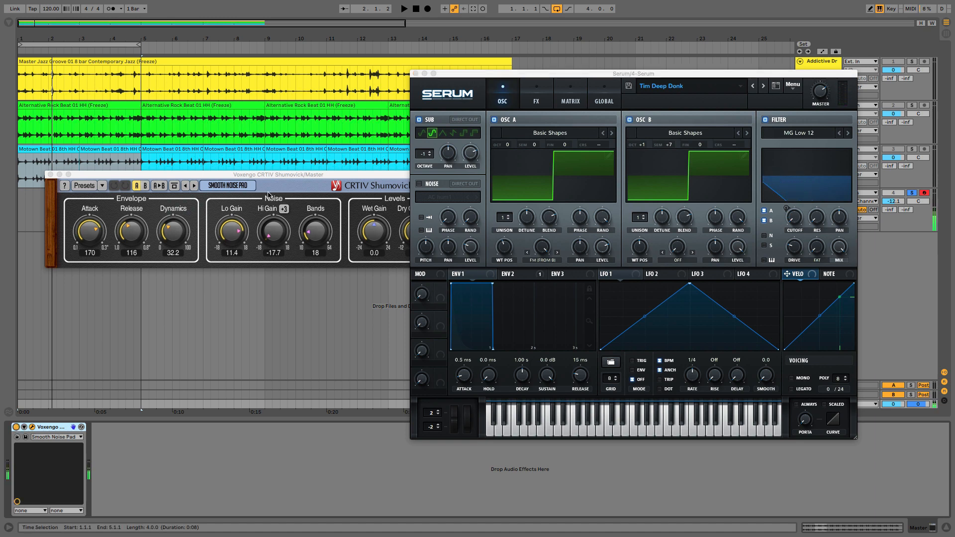
left_click_drag(278, 174, 240, 176)
left_click_drag(333, 232, 333, 194)
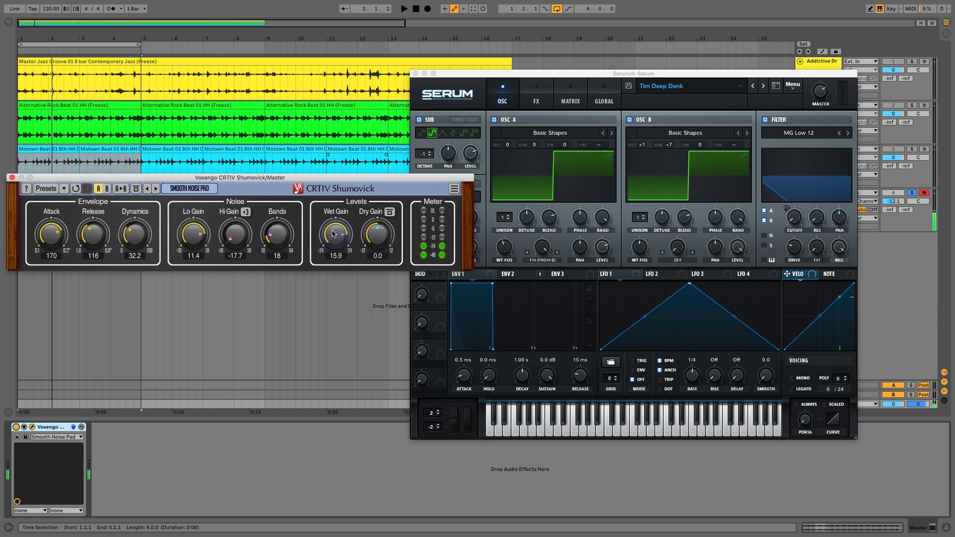
left_click(16, 427)
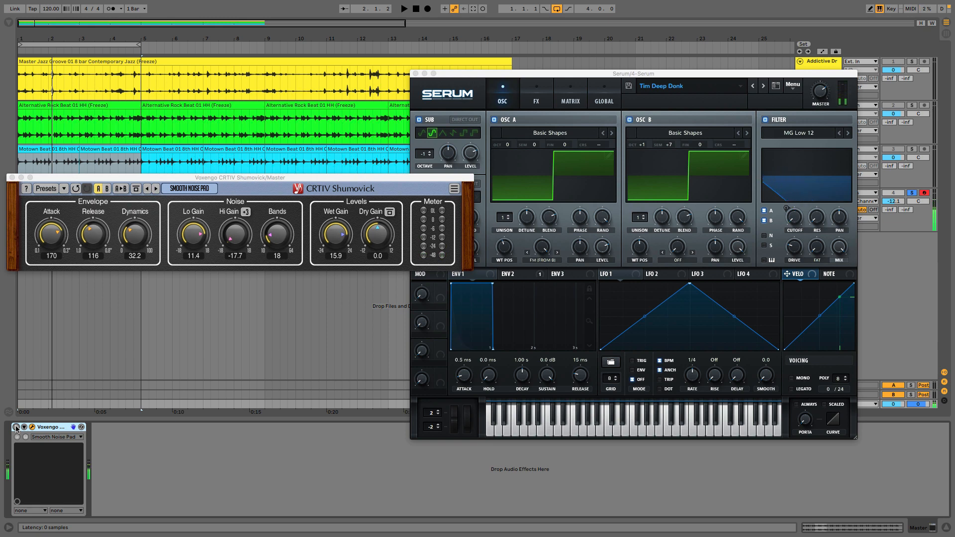
left_click(15, 426)
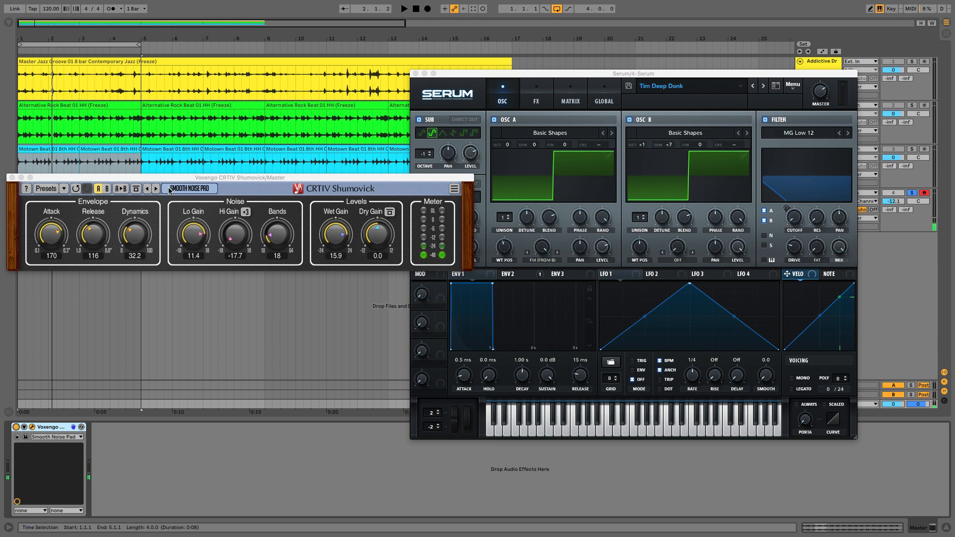
Switch Shumovick to the Bassline Pad preset and set Wet Gain to 10.6 while playing notes on Serum.
left_click(156, 189)
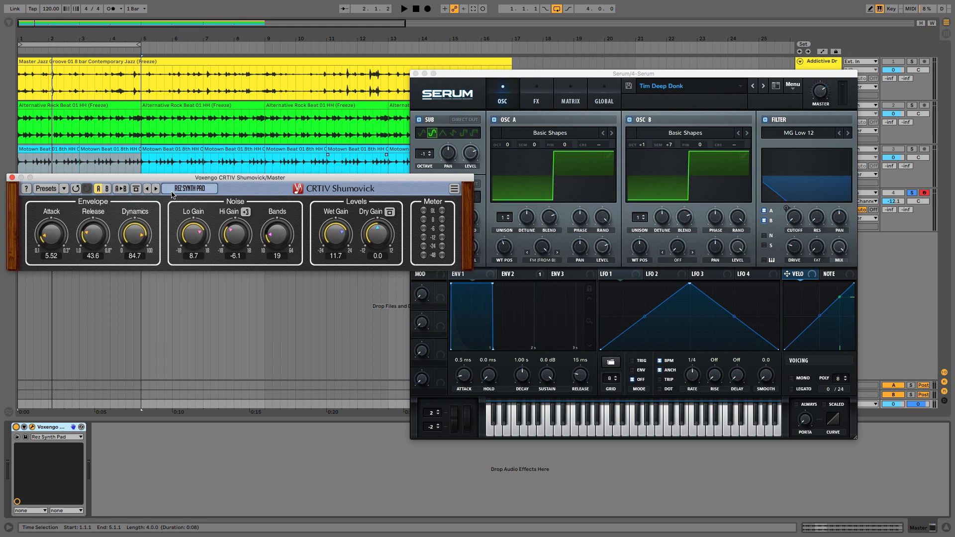
left_click(147, 189)
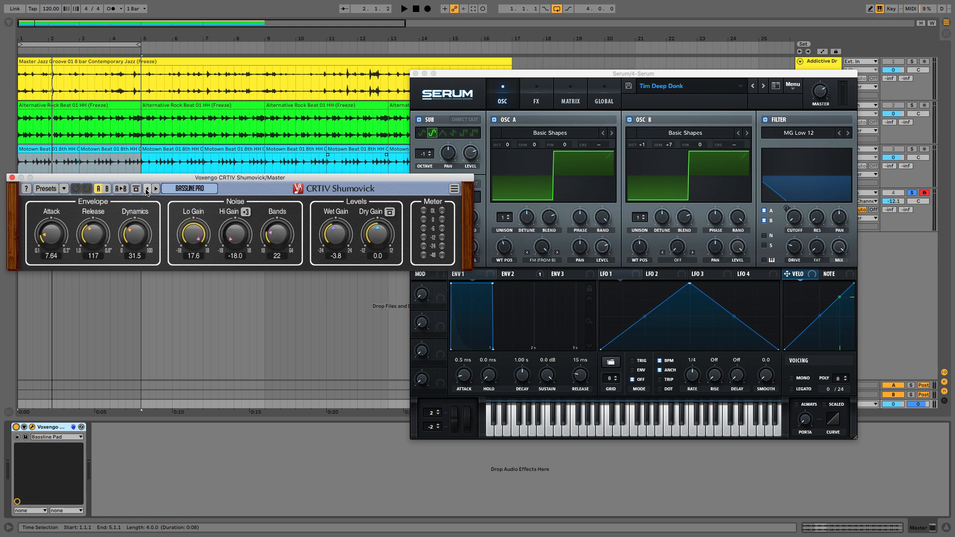
key("f")
key("a")
key("f")
left_click_drag(337, 234, 336, 194)
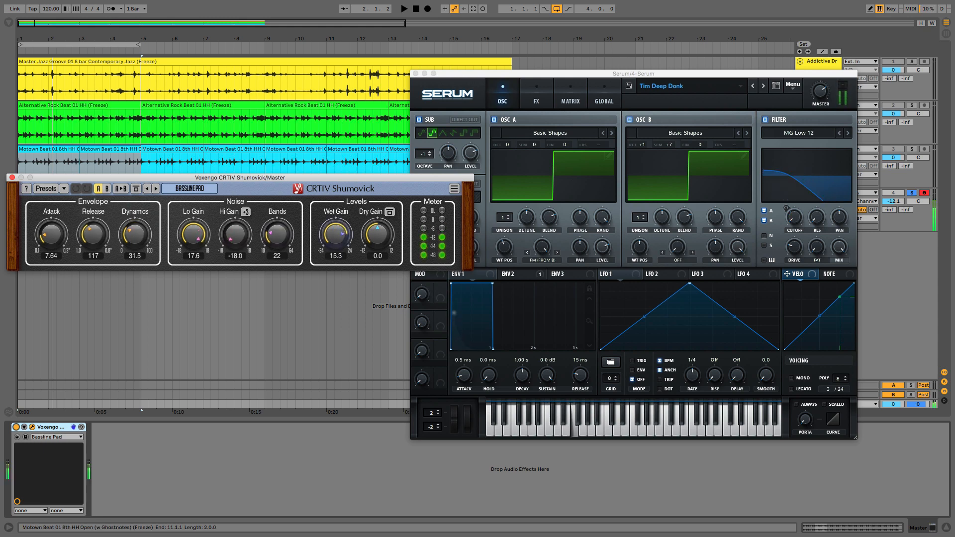
left_click_drag(336, 194, 336, 204)
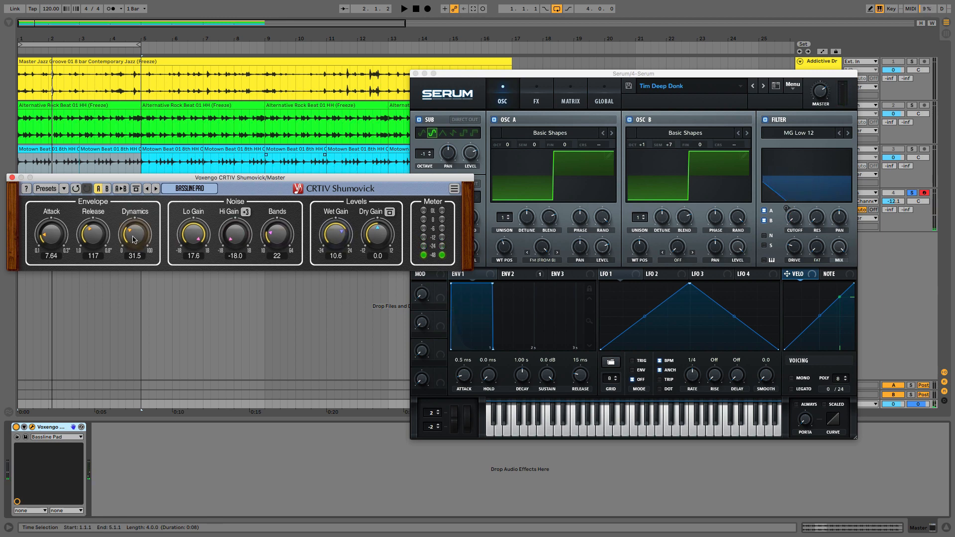
Set Shumovick's Release to 148 and Wet Gain to 1.1 while playing Serum notes.
mouse_move(93, 234)
left_mouse_down()
mouse_move(92, 249)
mouse_move(93, 217)
left_mouse_up()
key("f")
left_click_drag(339, 228, 339, 242)
key("f")
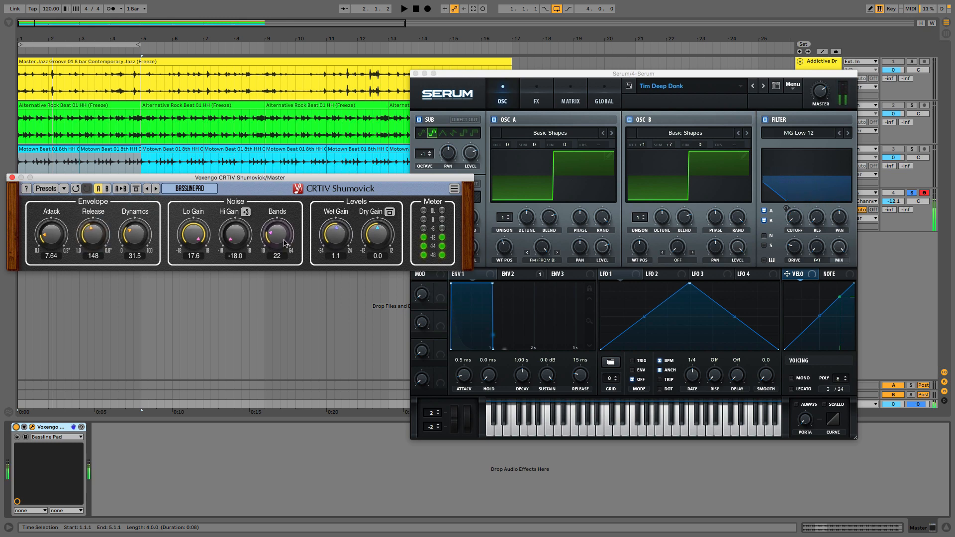
Set Shumovick's Bands to 62, Hi Gain to 18.0, and Wet Gain to -8.3 while playing Serum notes.
left_click_drag(277, 234, 277, 201)
key("f")
left_click_drag(235, 234, 235, 191)
key("f")
key("f")
left_click_drag(338, 236, 338, 248)
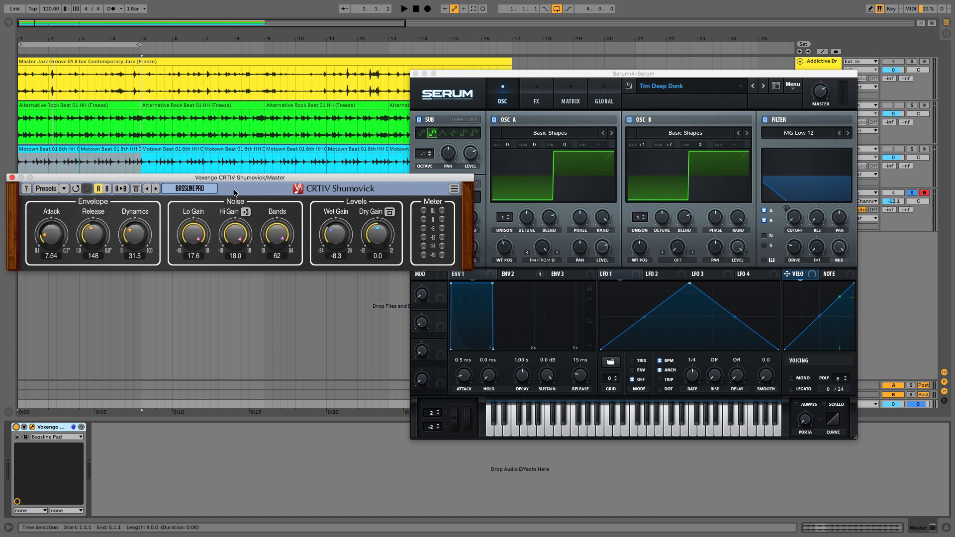
Move both plug-in windows away from the track controls and solo the Alternative Rock Beat drum track.
left_click_drag(237, 177, 308, 242)
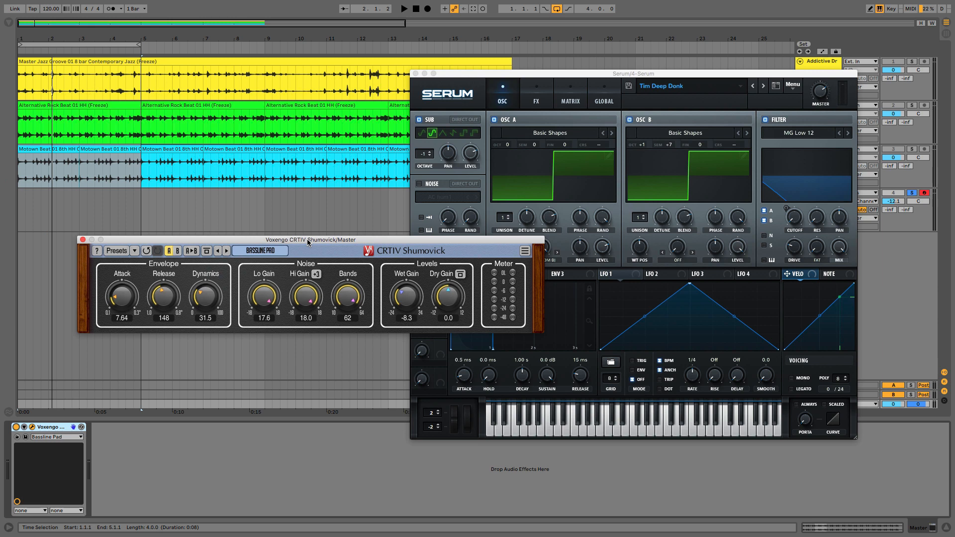
left_click_drag(307, 239, 307, 240)
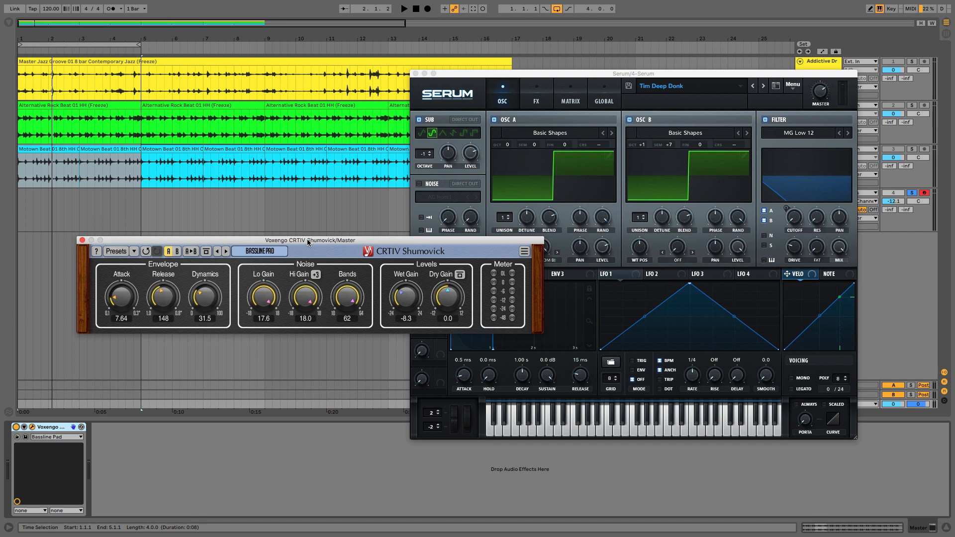
left_click_drag(482, 75, 425, 270)
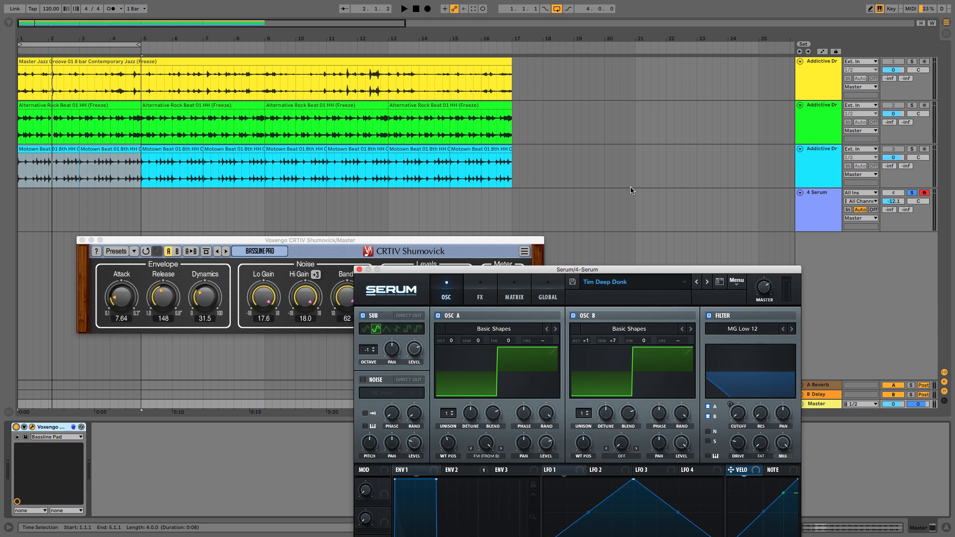
left_click(911, 105)
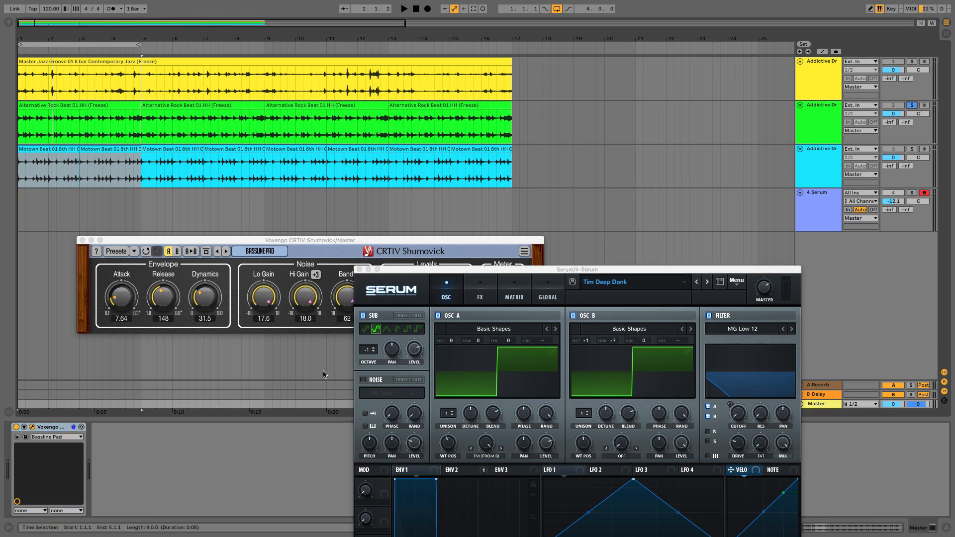
Audition the soloed drum loop through Bassline Pad, setting Shumovick's Wet Gain to 1.7, and stop playback.
key("space")
left_click_drag(203, 241, 201, 230)
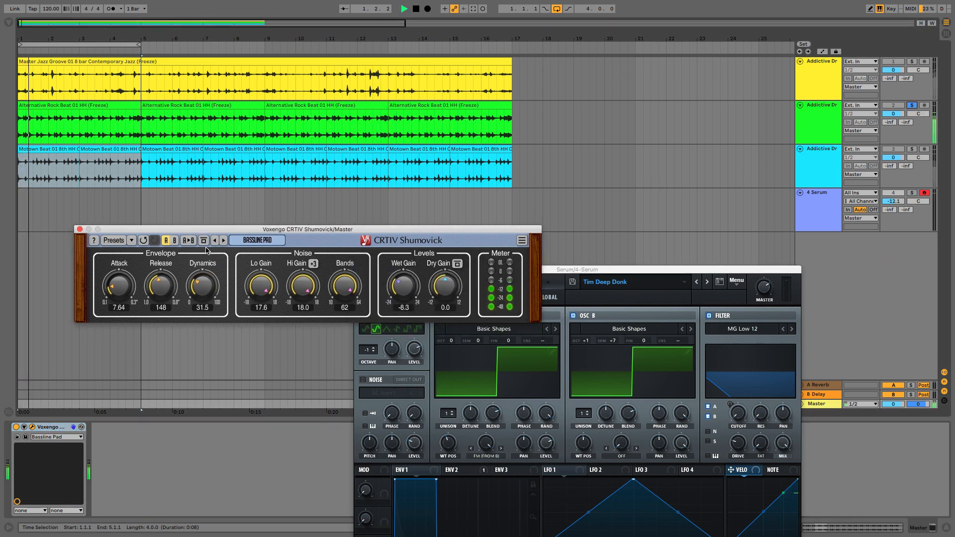
left_click_drag(399, 293, 399, 273)
key("space")
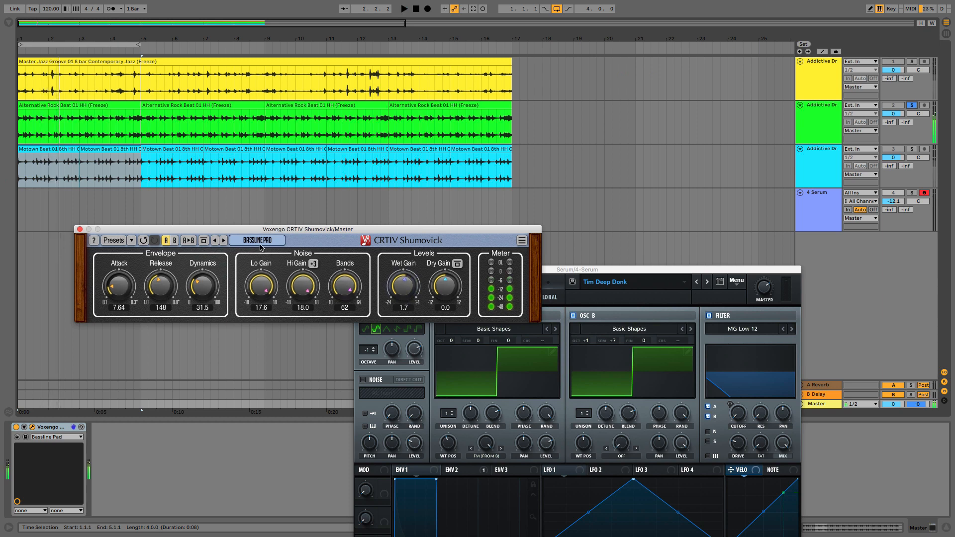
Load the Acoustic Drums Pad preset from Shumovick's Session Bank and start playing the drum loop.
left_click(255, 243)
left_click(131, 240)
mouse_move(164, 253)
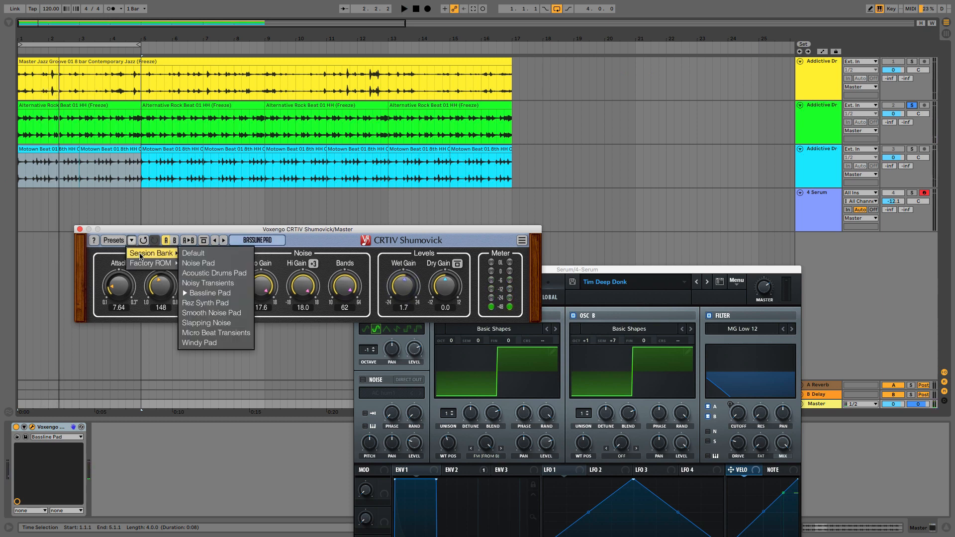
left_click(214, 273)
key("space")
Set Shumovick's Release to 302 and Wet Gain to 13.4 while the drum loop plays.
left_click_drag(403, 287, 403, 256)
mouse_move(160, 286)
left_mouse_down()
mouse_move(160, 260)
mouse_move(161, 268)
left_mouse_up()
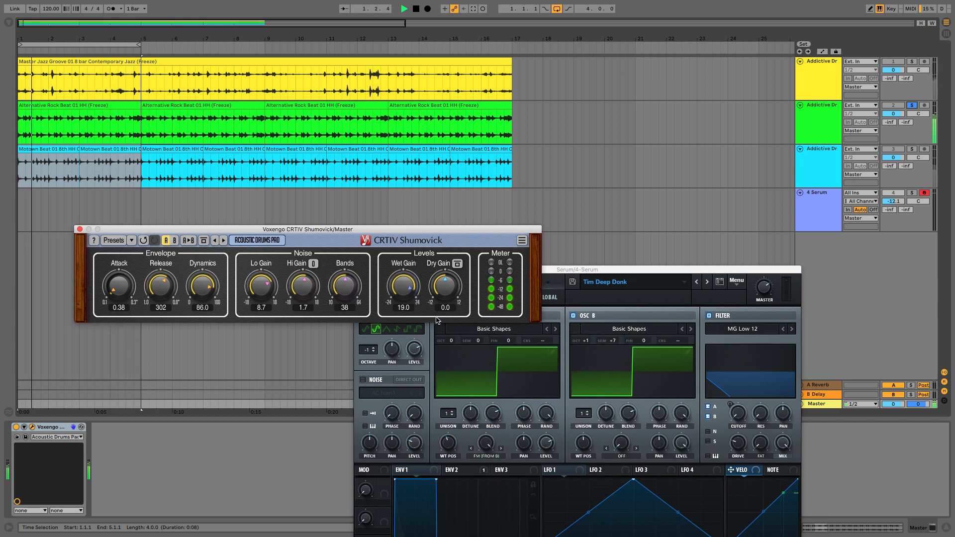
left_click_drag(408, 297, 408, 312)
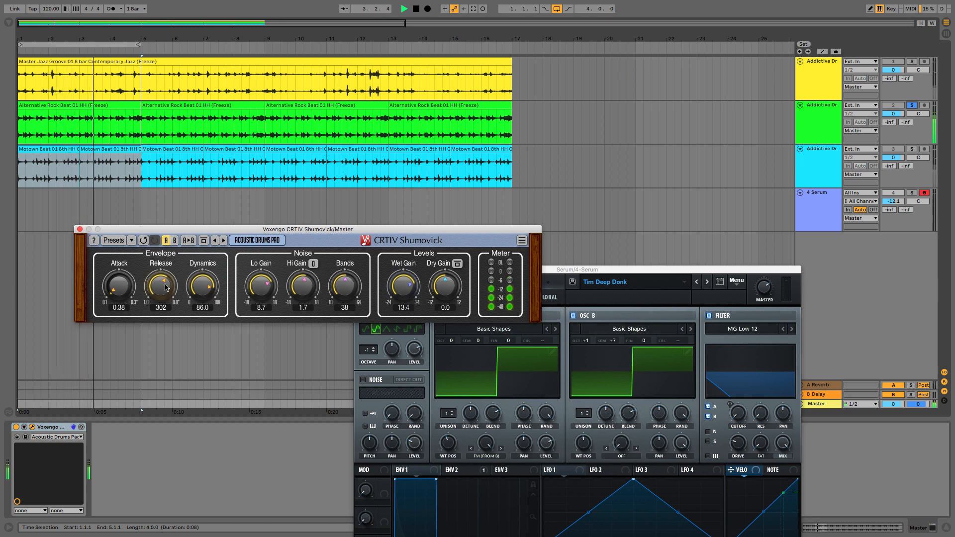
Set Shumovick's Dry Gain to -12.0, Dynamics to 44.1, and Release to 651.
left_click_drag(445, 284, 445, 318)
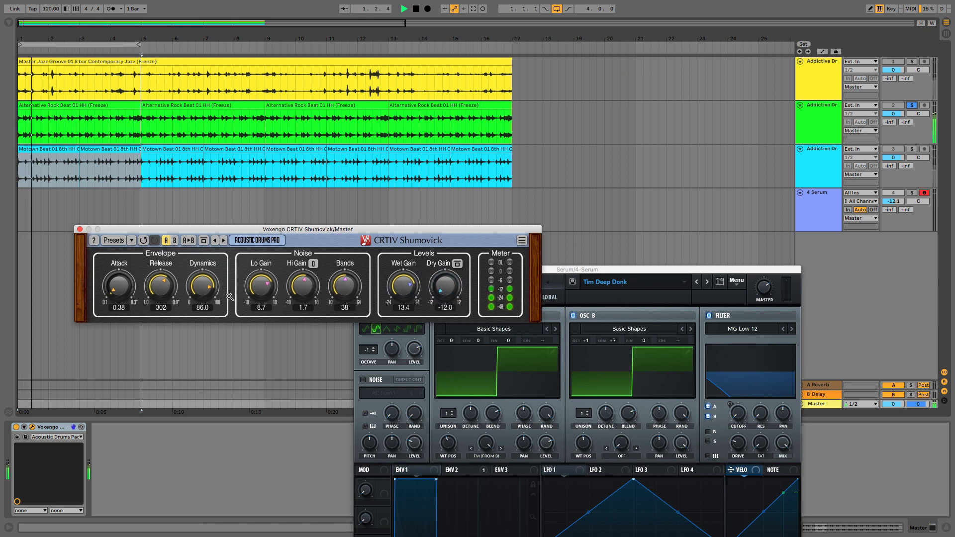
left_click_drag(202, 285, 203, 327)
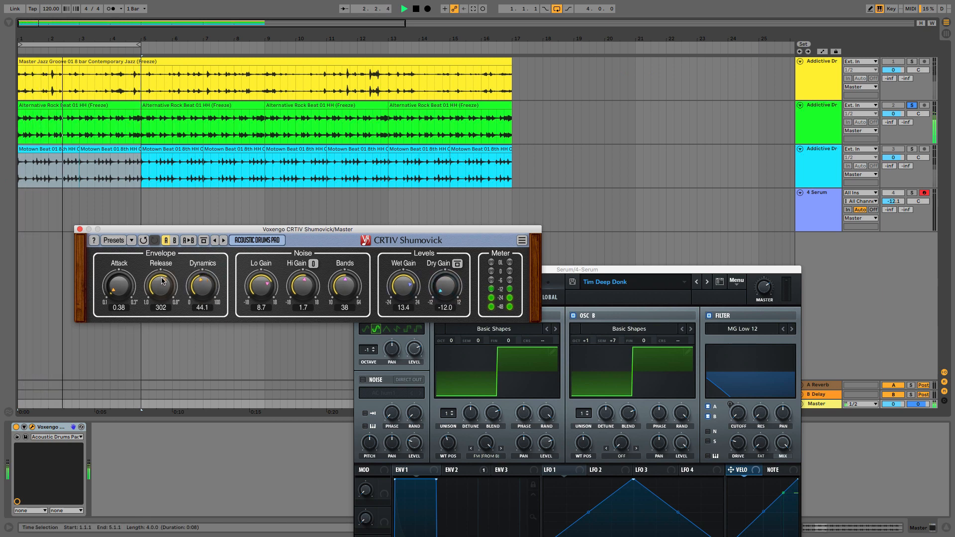
mouse_move(161, 286)
left_mouse_down()
mouse_move(160, 311)
mouse_move(160, 272)
left_mouse_up()
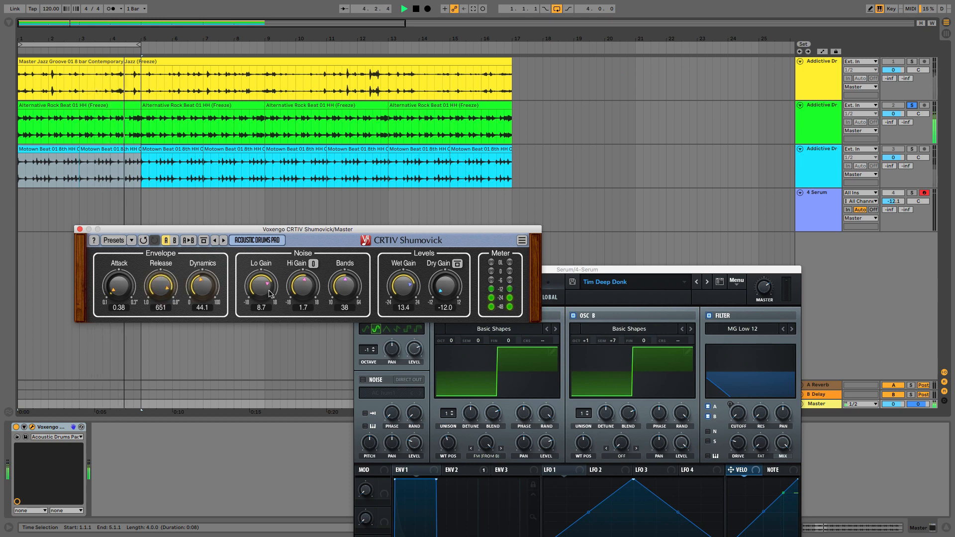
Set Shumovick's Lo Gain to -18.0, Hi Gain to -6.5, Wet Gain to 6.7, and Dry Gain to 2.1, and stop playback.
left_click_drag(262, 286, 261, 319)
mouse_move(303, 286)
left_mouse_down()
mouse_move(303, 271)
mouse_move(303, 296)
left_mouse_up()
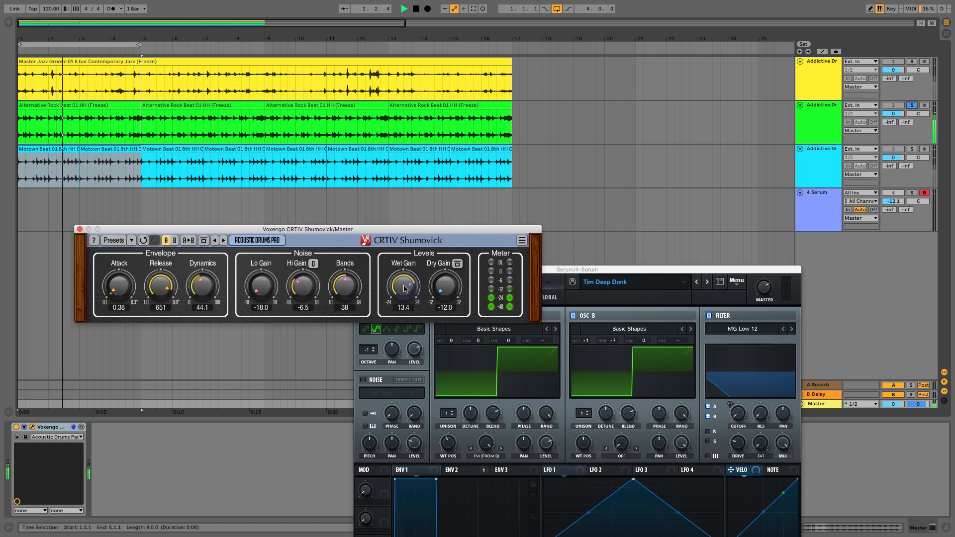
left_click_drag(403, 286, 445, 260)
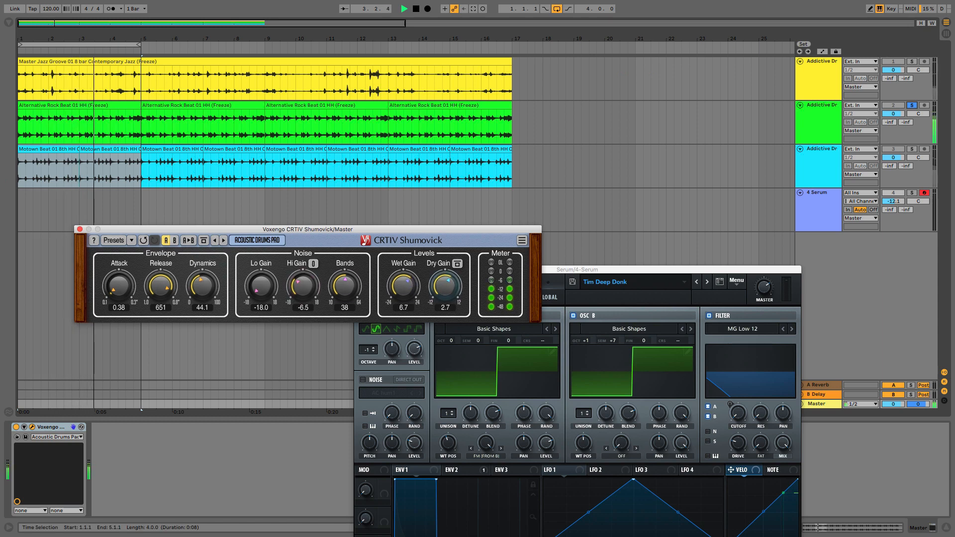
key("space")
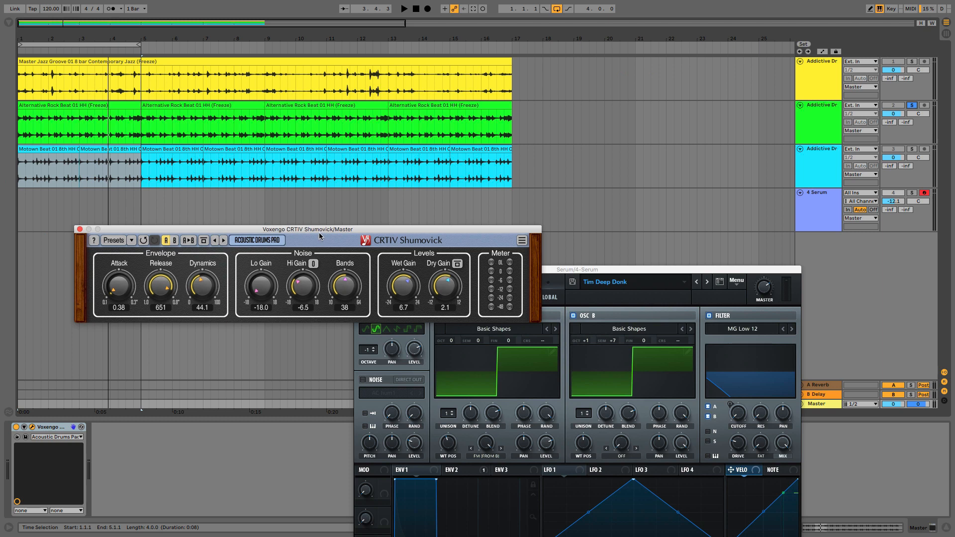
Move the Shumovick window clear of the Serum window and solo the Serum track.
left_click_drag(319, 231, 345, 158)
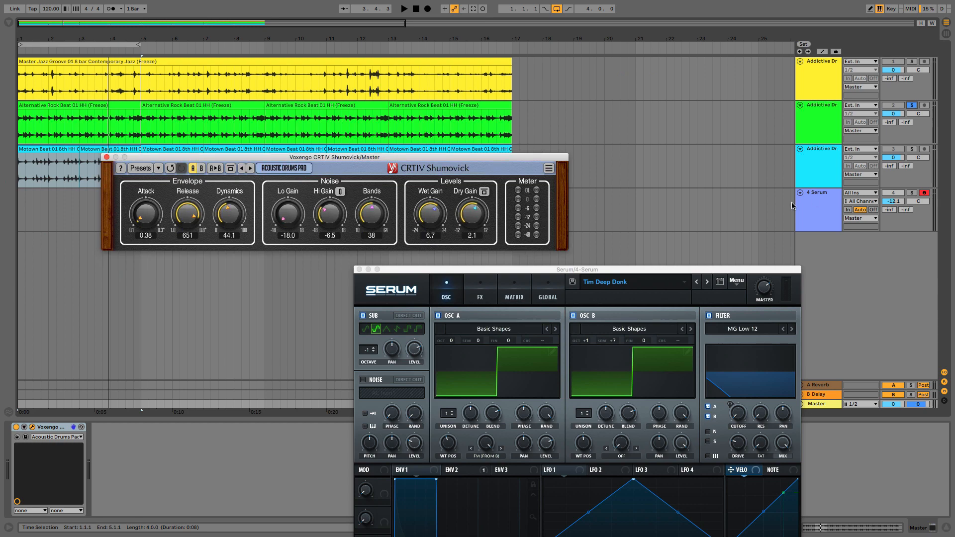
left_click(863, 194)
left_click(912, 193)
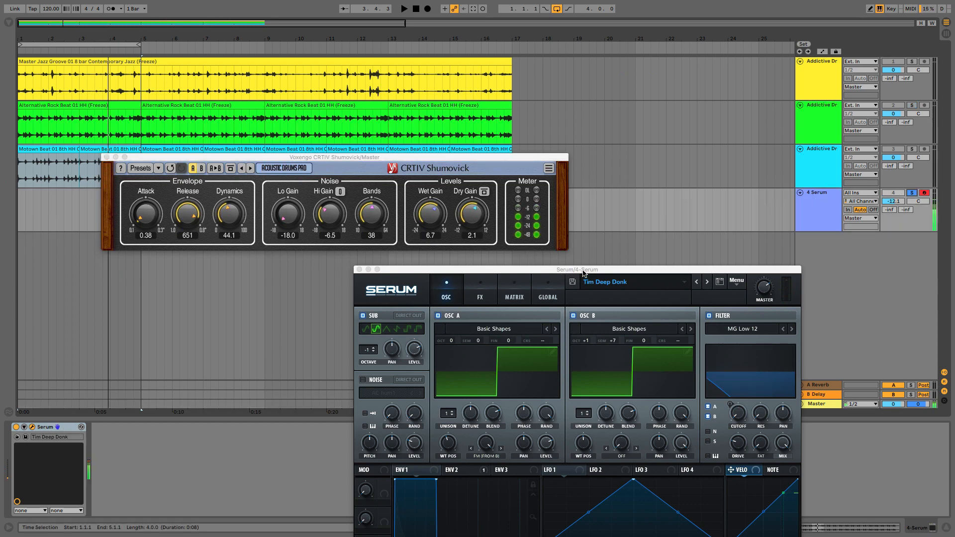
Move the Serum window higher so it is fully visible and load the user preset Tim Simple Sub.
left_click_drag(576, 269, 520, 75)
left_click(547, 88)
mouse_move(572, 190)
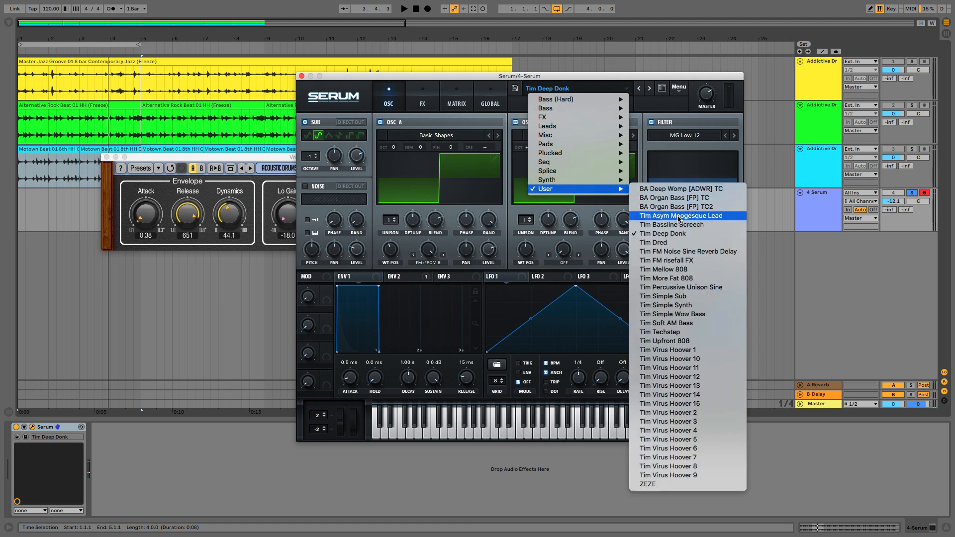
left_click(692, 296)
Audition the Serum sub patch with notes from the computer keyboard, shifting the keyboard octave to C4 to D5 while playing.
key("g")
key("a")
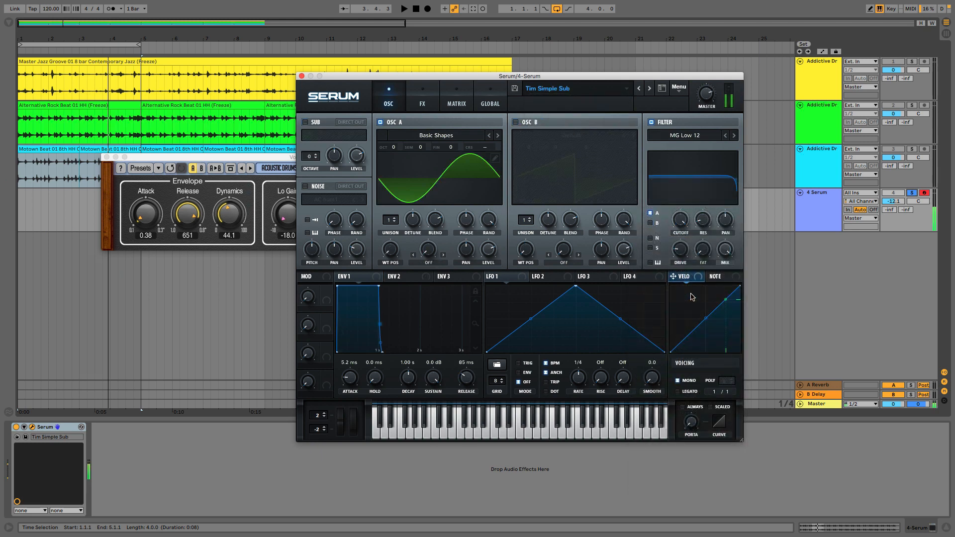
key("e")
key("f")
key("x")
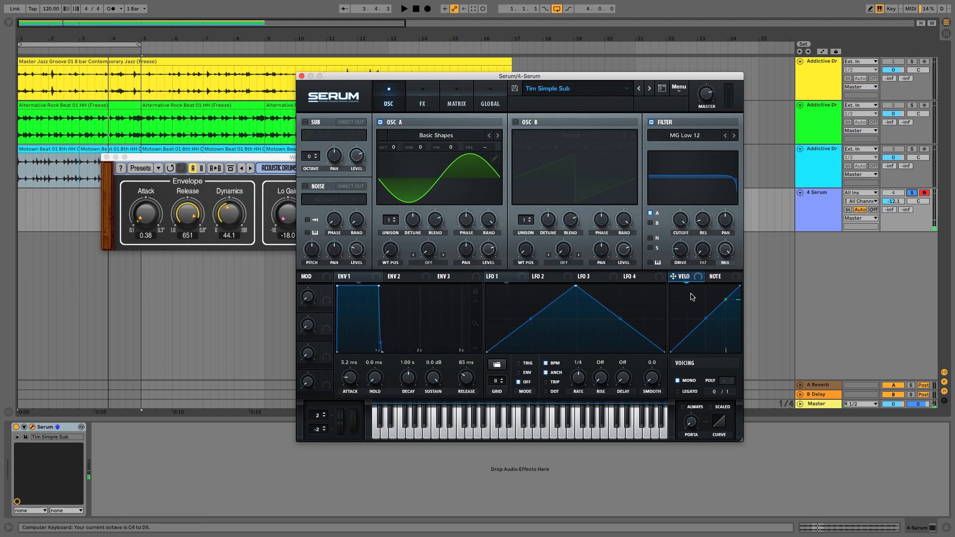
key("h")
key("d")
key("t")
key("h")
key("k")
key("g")
key("a")
Load the Rez Synth Pad preset from Shumovick's session bank and play a few notes through it.
left_click(166, 170)
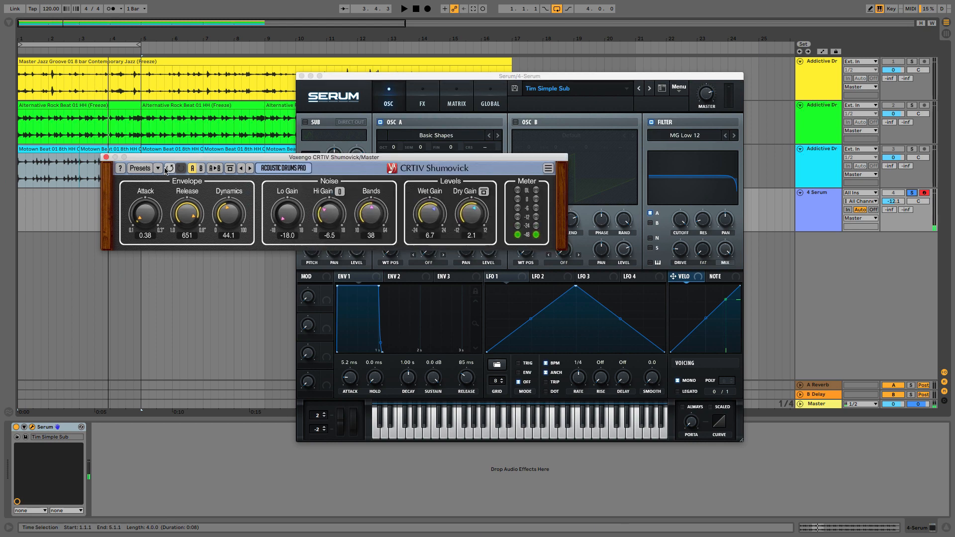
left_click(158, 168)
mouse_move(179, 181)
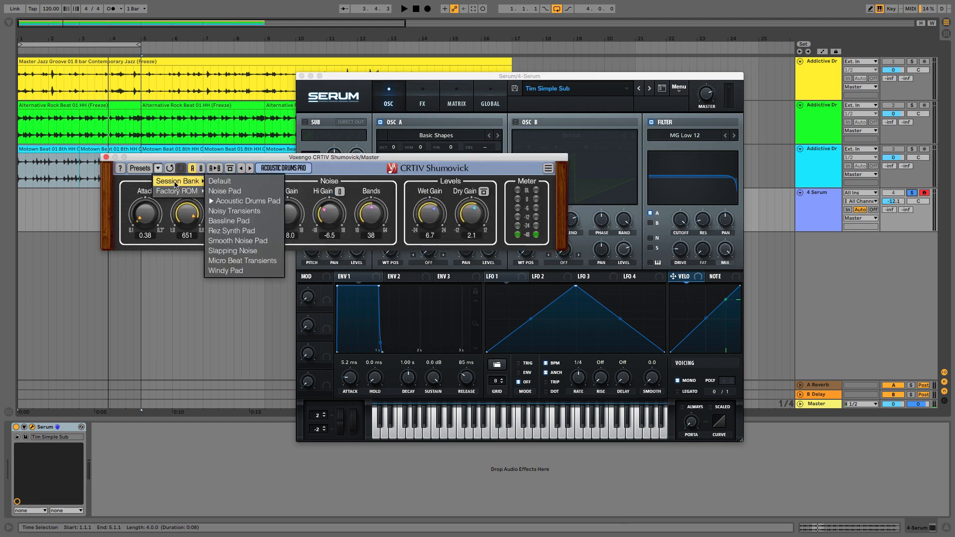
left_click(244, 235)
key("l")
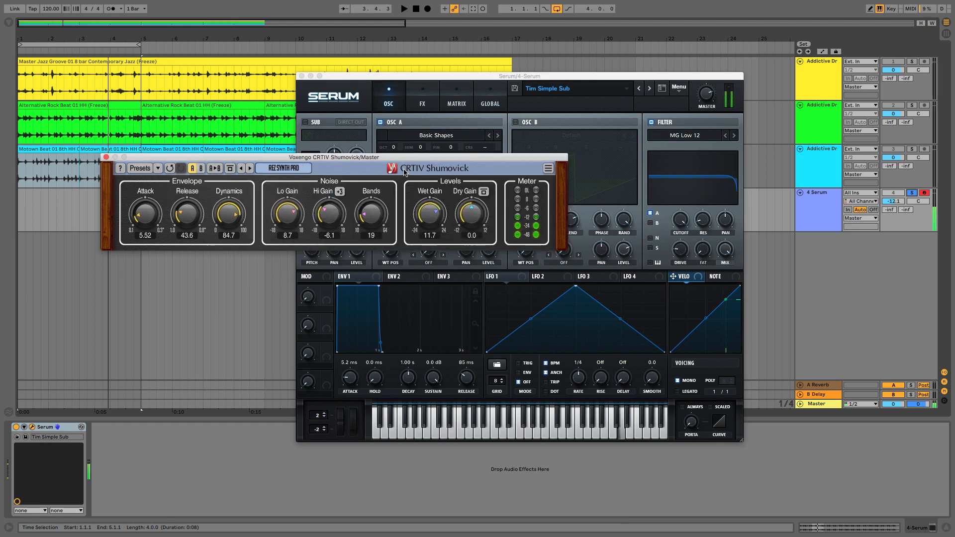
key("f")
key("a")
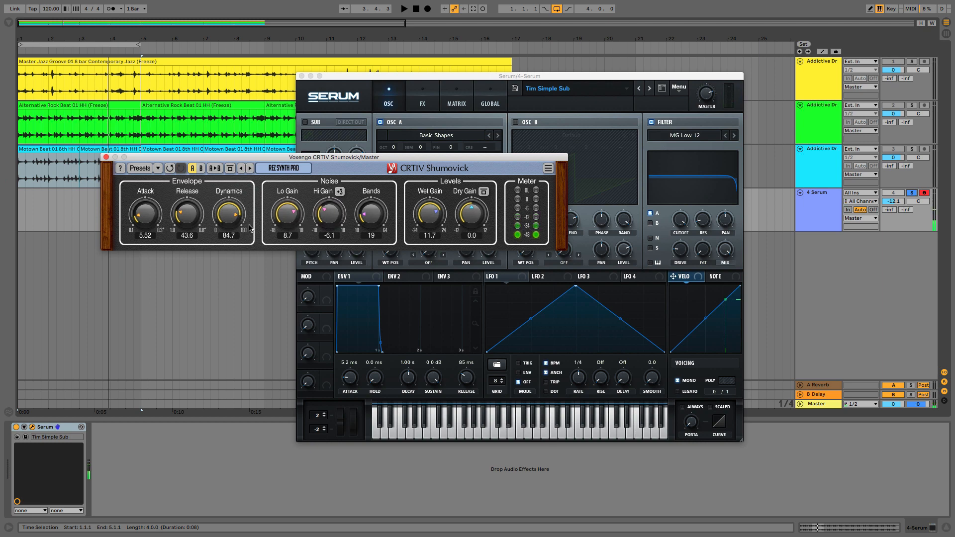
Set Shumovick's Wet Gain to 14.2 and Dynamics to 63.1 while playing notes, and move its window below the audio tracks.
mouse_move(429, 213)
left_mouse_down()
mouse_move(430, 239)
mouse_move(430, 207)
left_mouse_up()
key("f")
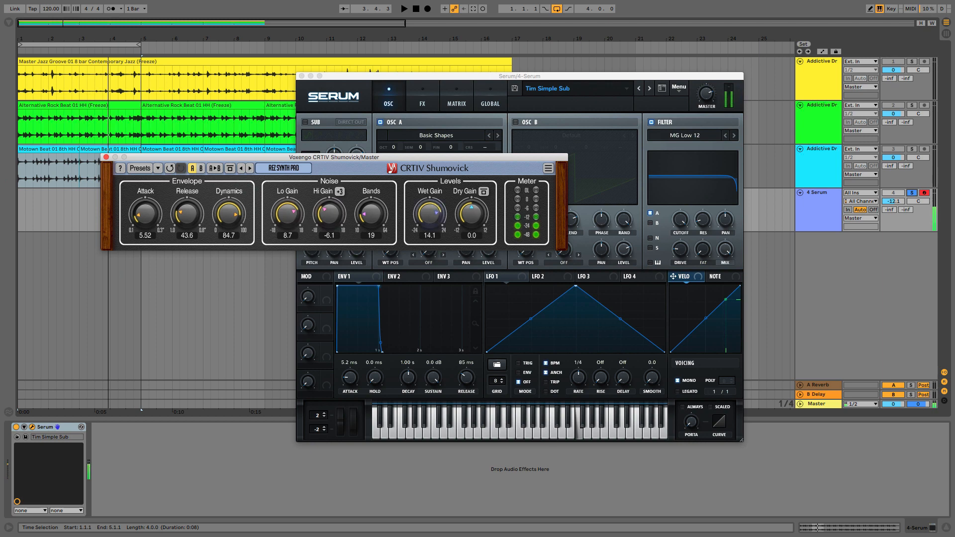
mouse_move(229, 214)
left_mouse_down()
mouse_move(228, 238)
mouse_move(229, 222)
left_mouse_up()
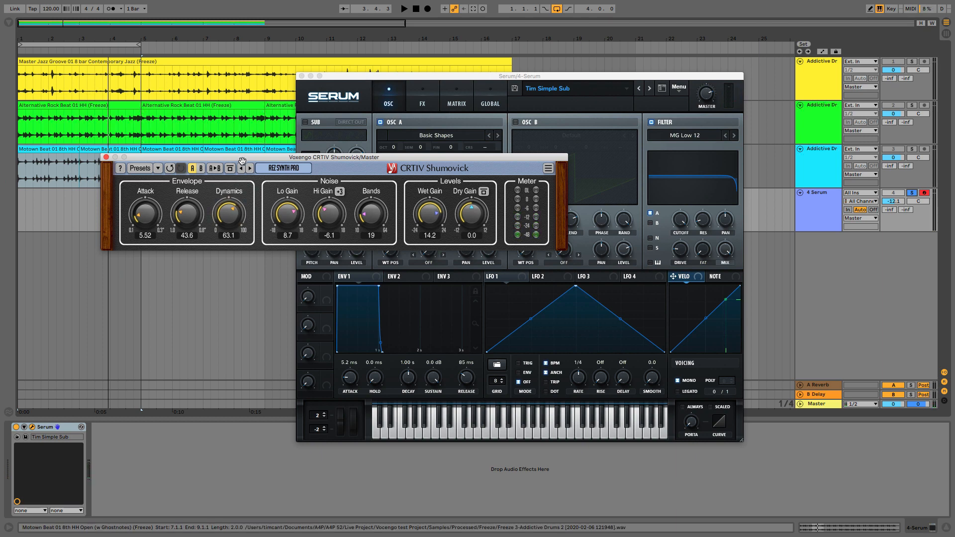
left_click_drag(242, 157, 229, 235)
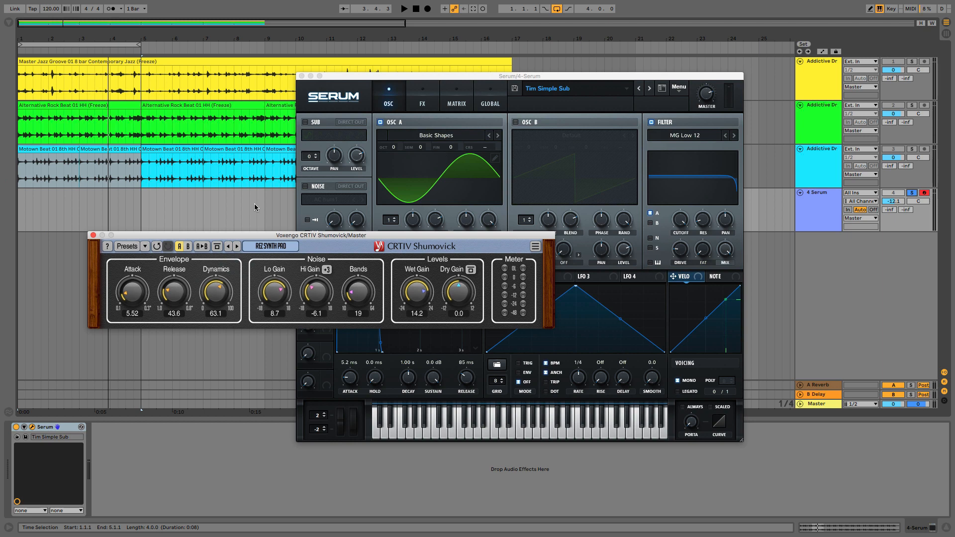